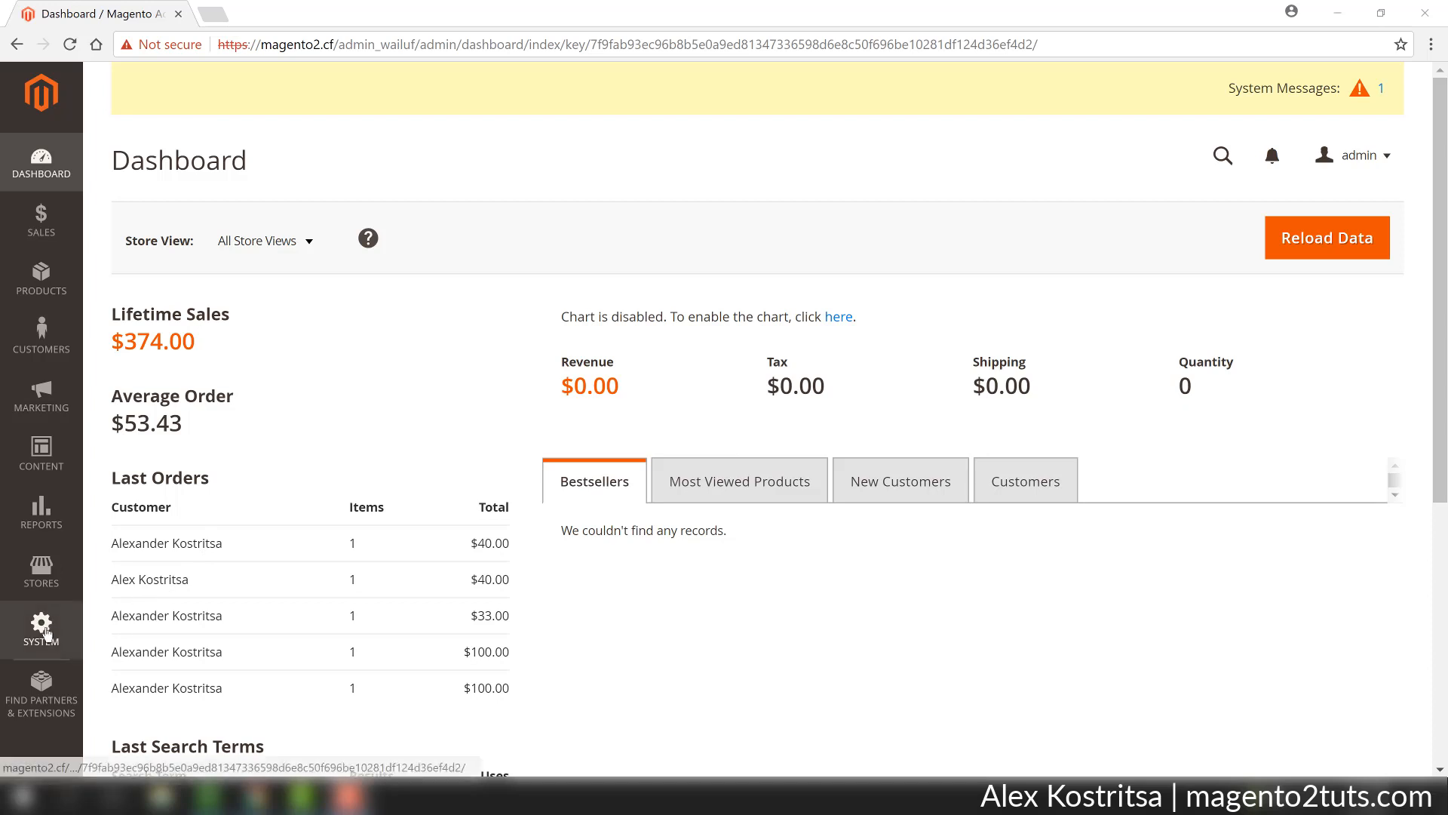
Start a new user role named Sales and enter the current administrator's password for identity verification.
{"action": "left_click", "coordinate": [41, 626]}
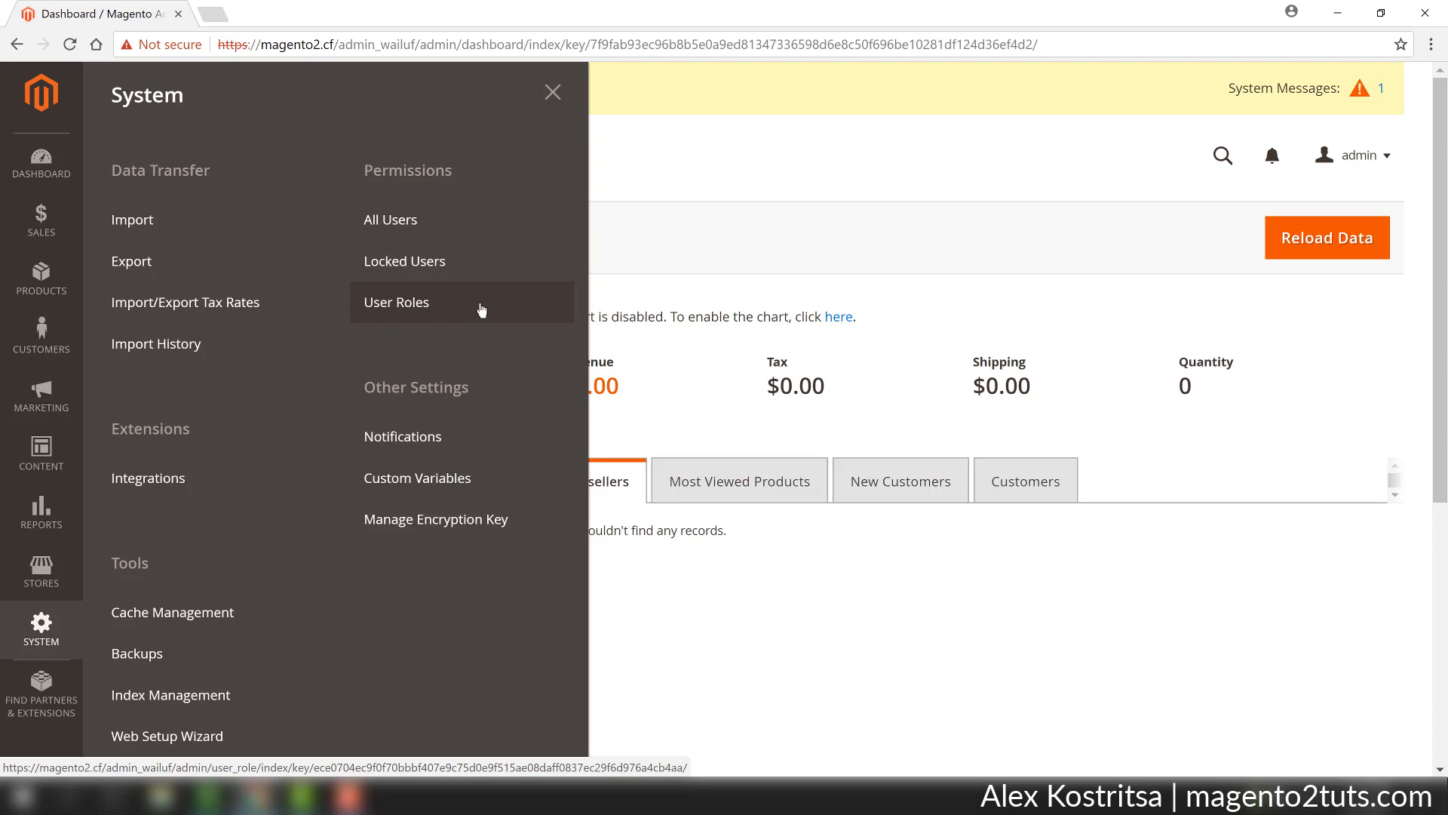
{"action": "left_click", "coordinate": [408, 303]}
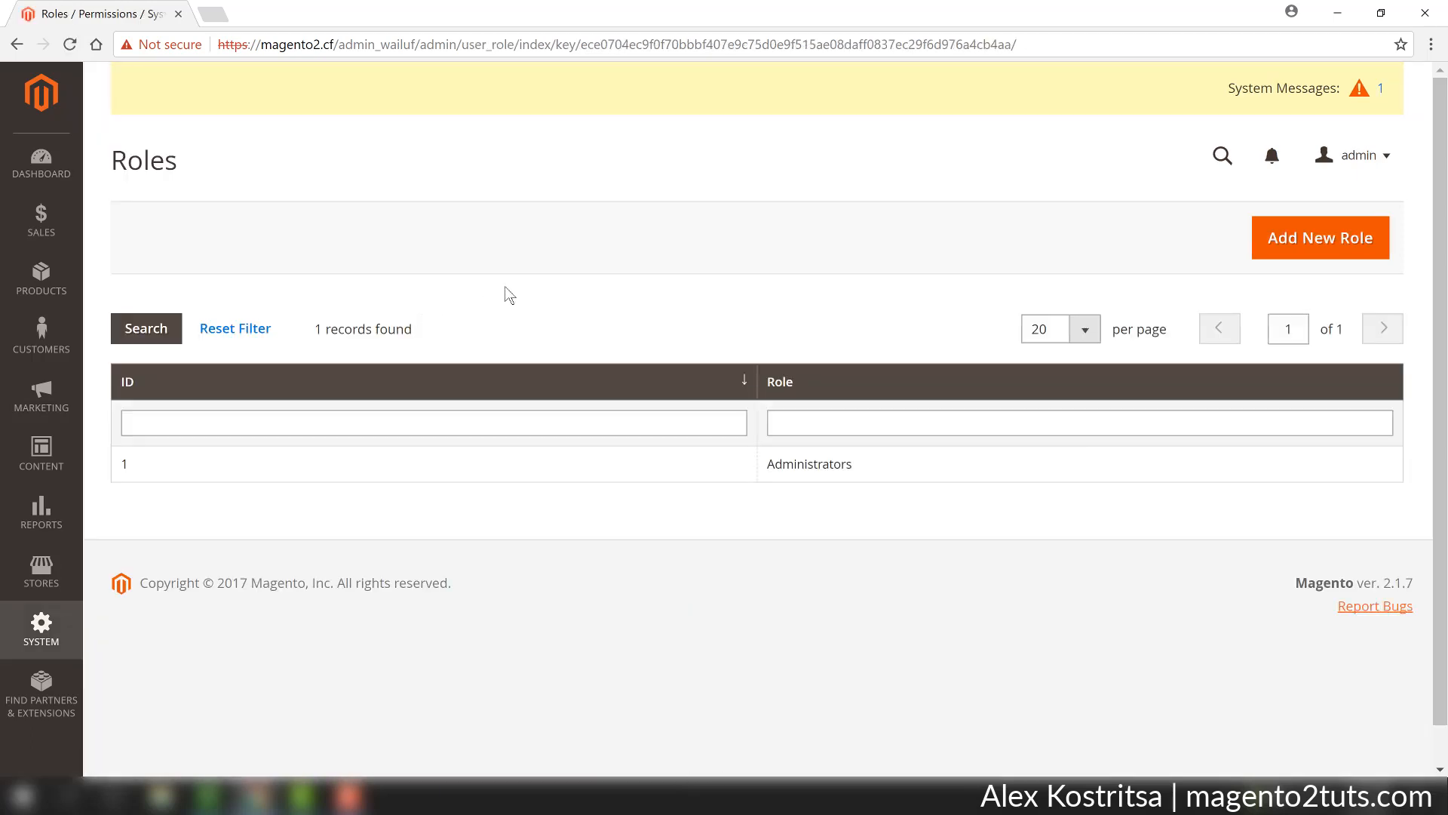
{"action": "left_click", "coordinate": [1304, 240]}
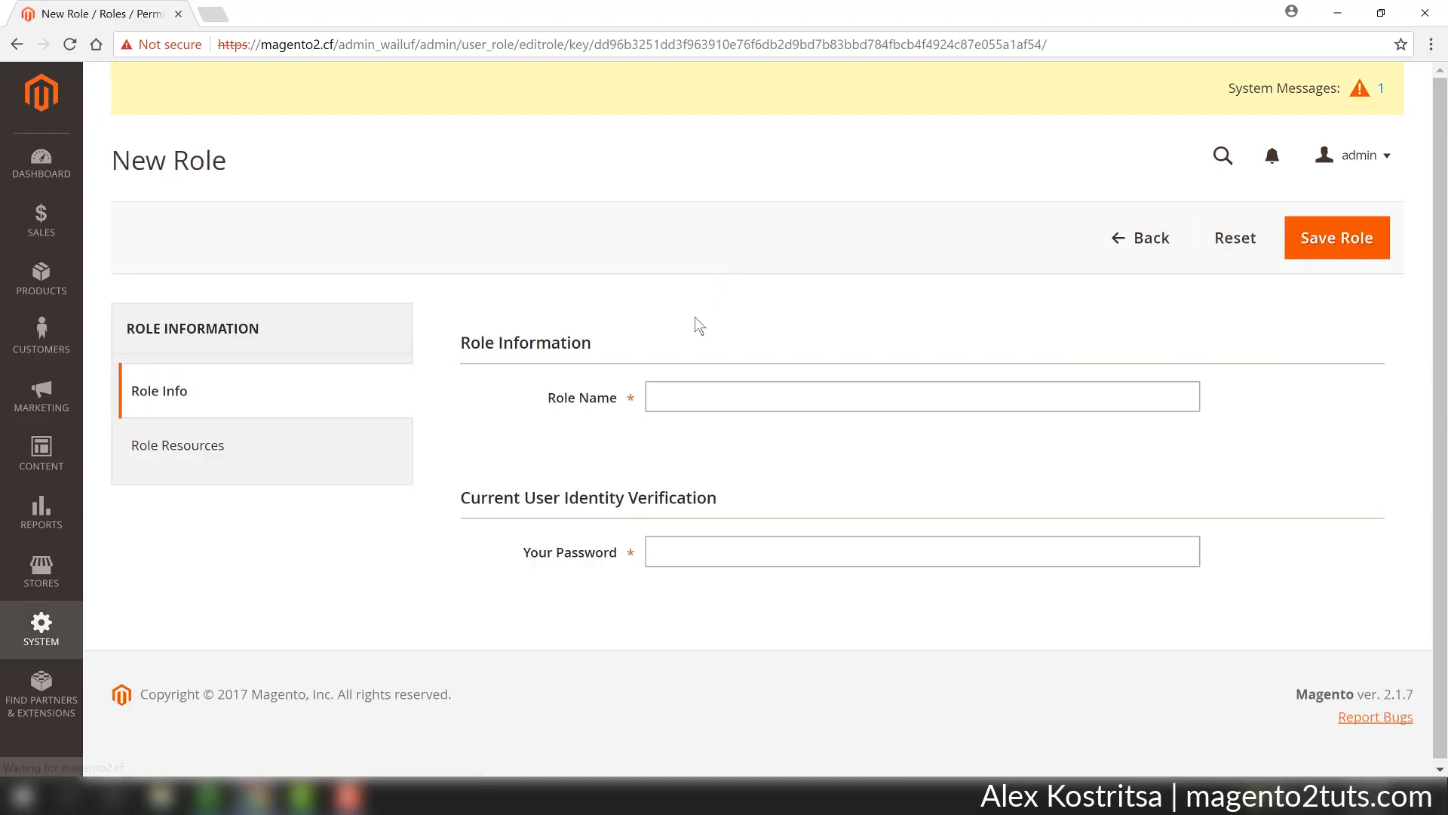
{"action": "left_click", "coordinate": [706, 397]}
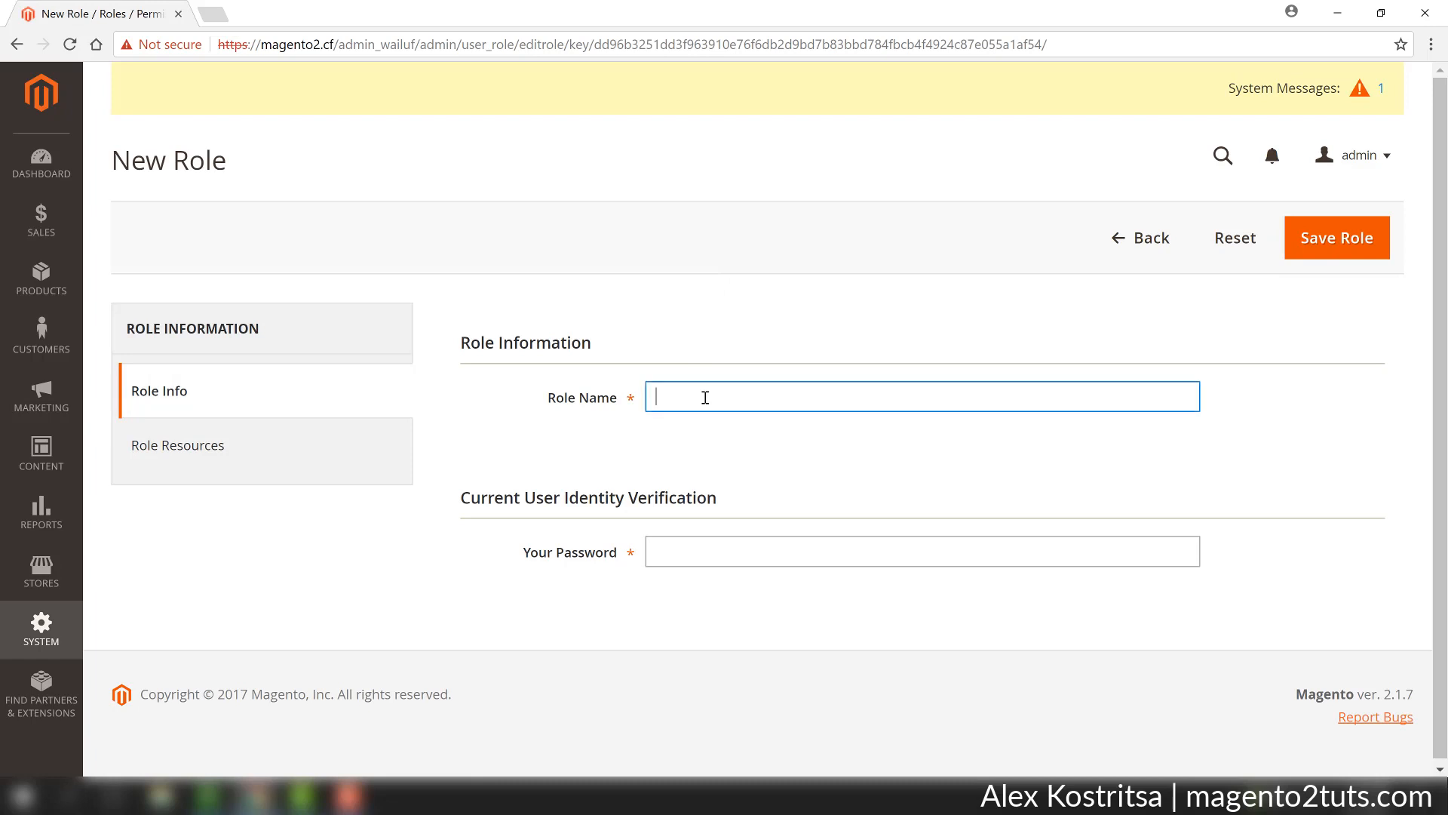
{"action": "type", "text": "Sales"}
{"action": "left_click", "coordinate": [703, 553]}
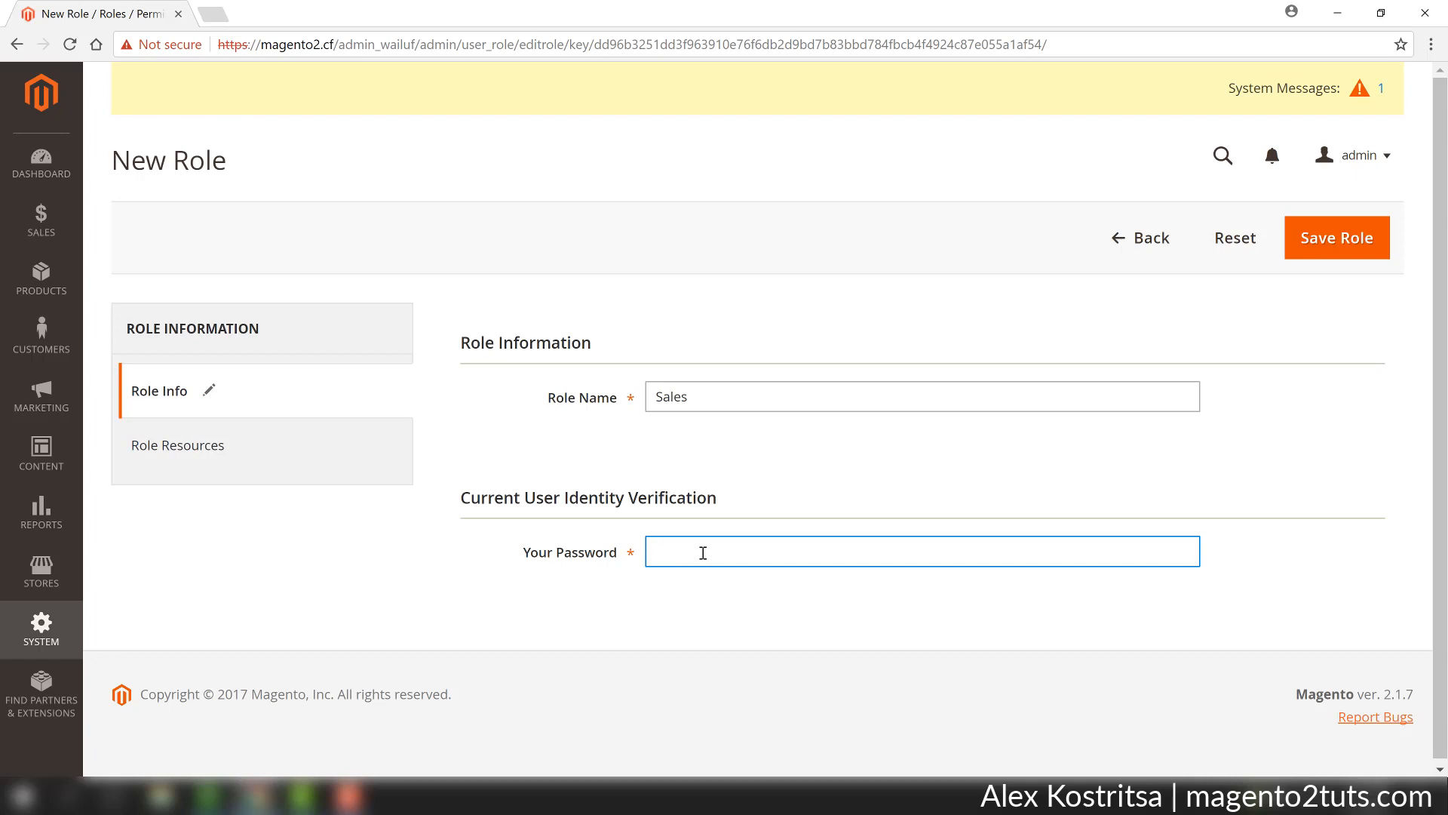
{"action": "type", "text": "************"}
Grant the new role access to all Sales resources, including its operations, and save the role.
{"action": "left_click", "coordinate": [302, 458]}
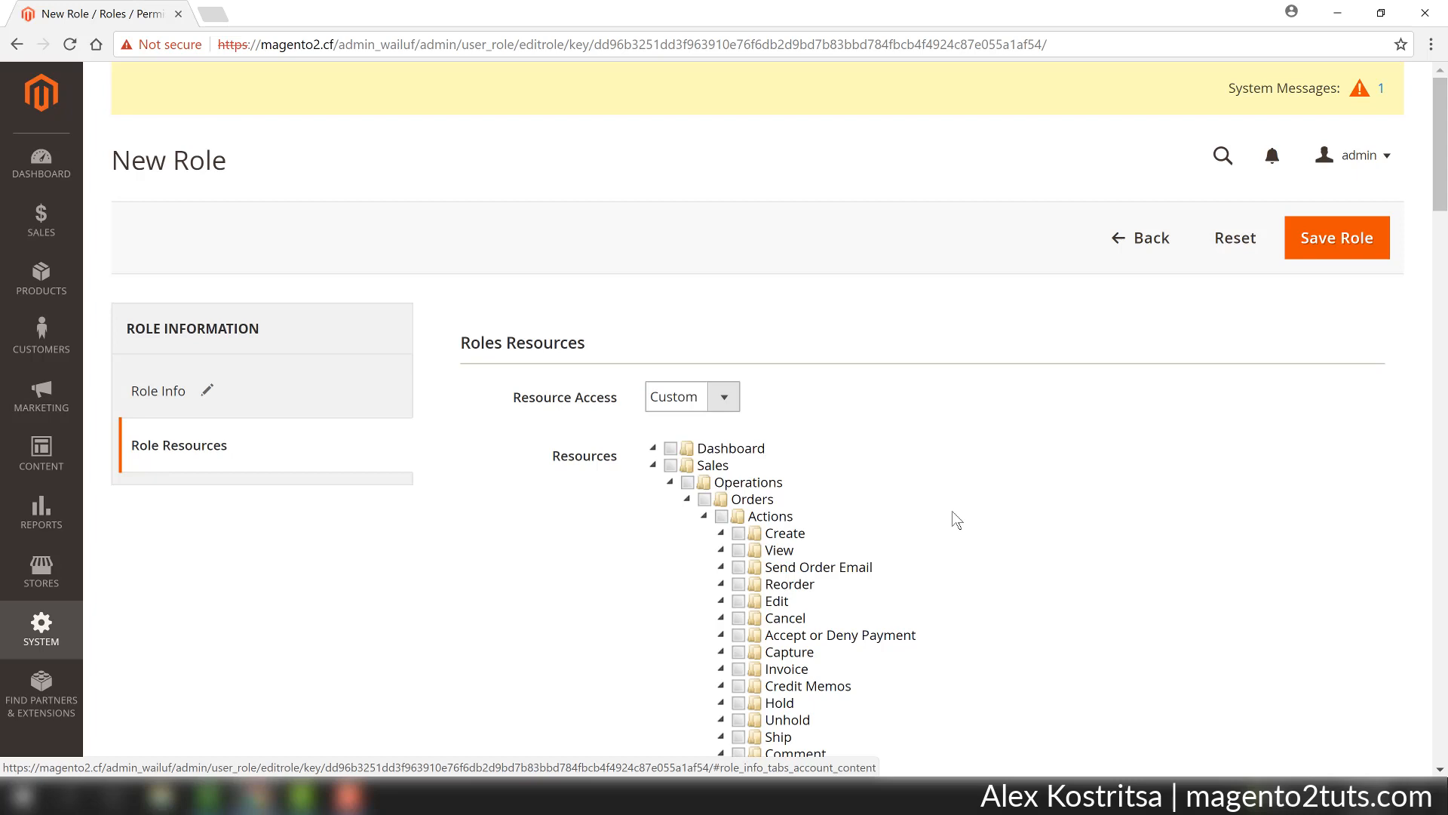
{"action": "scroll", "coordinate": [956, 520], "scroll_direction": "down", "scroll_amount": 1}
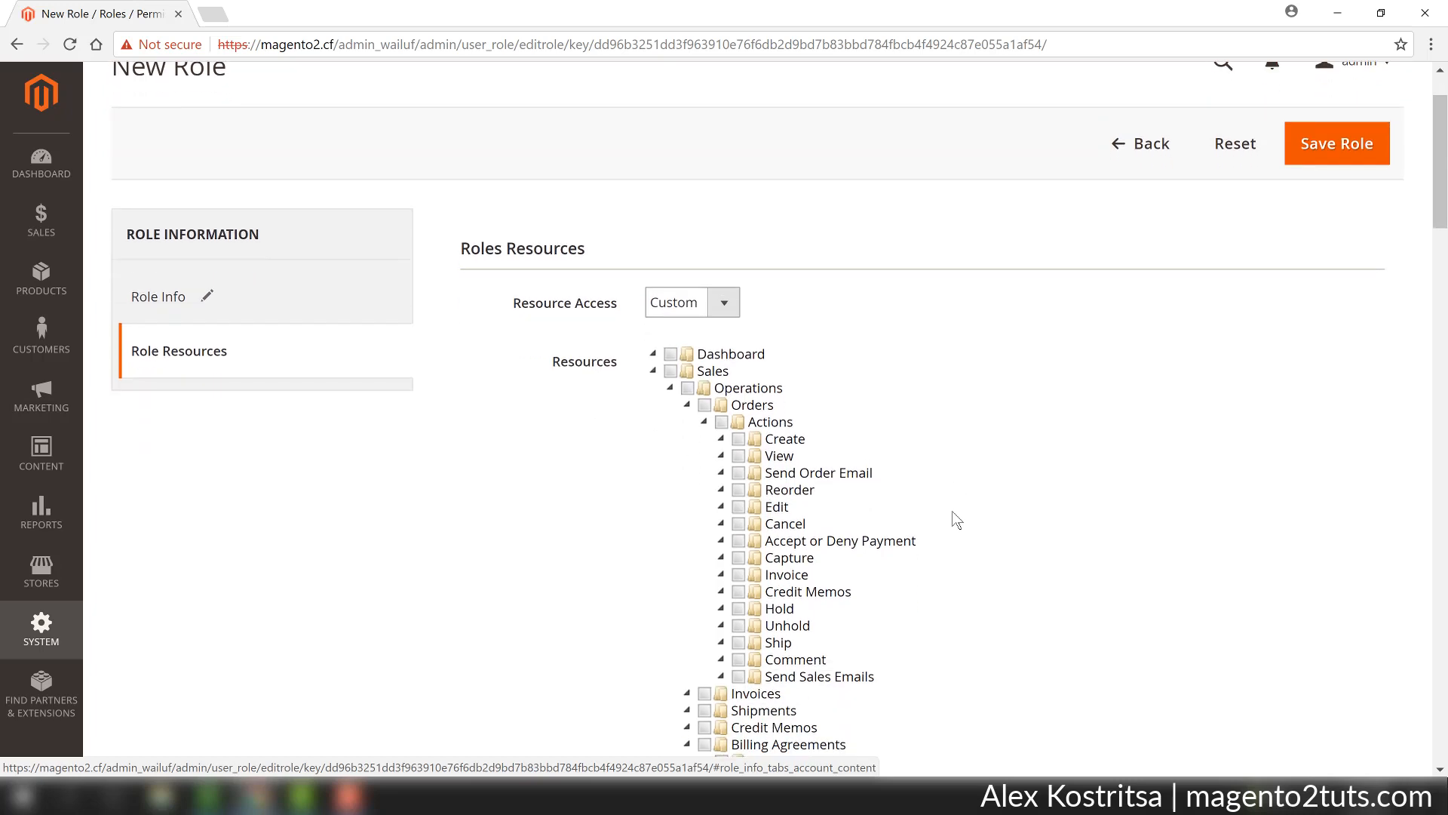
{"action": "left_click", "coordinate": [669, 373]}
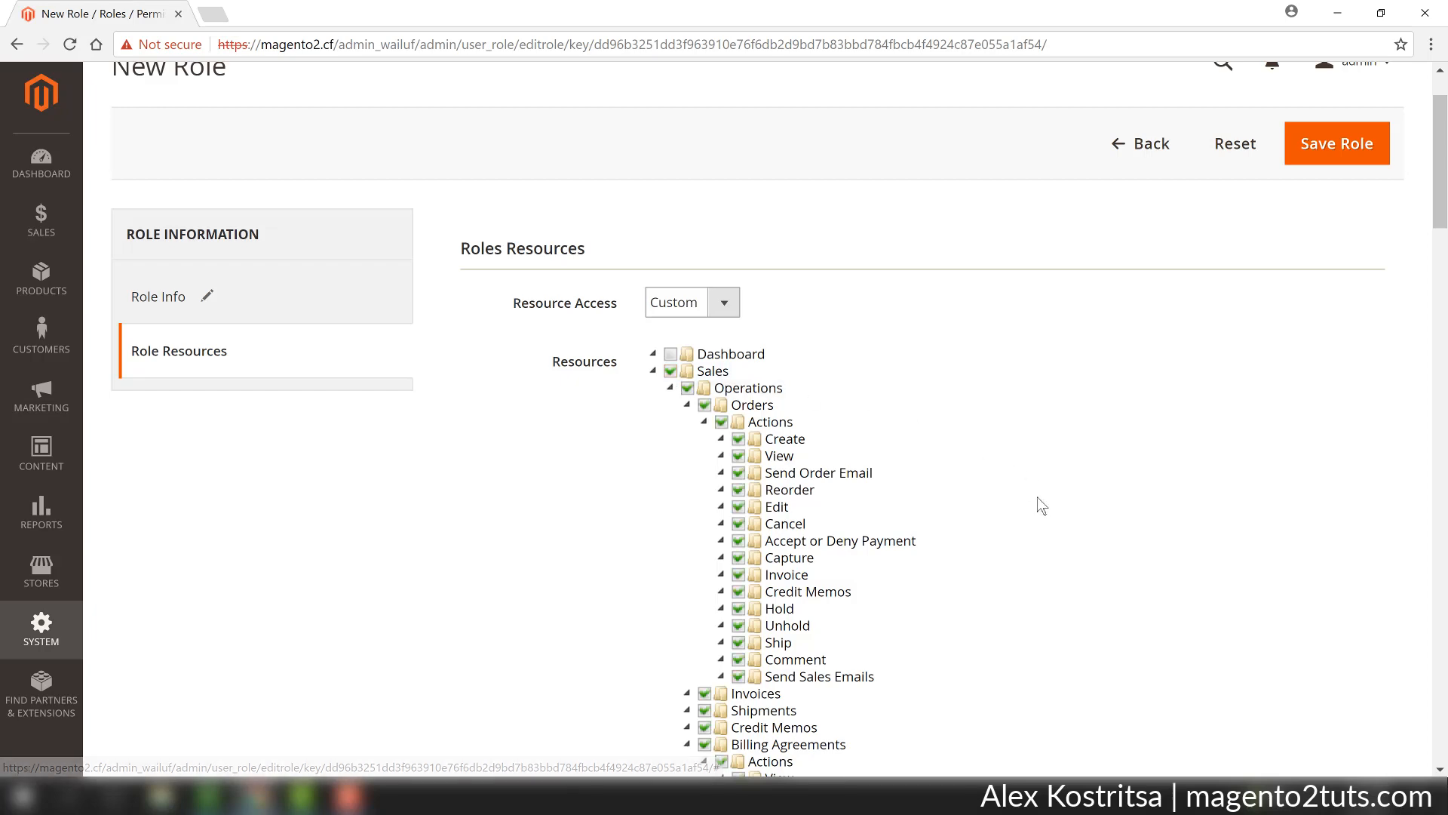
{"action": "scroll", "coordinate": [1036, 502], "scroll_direction": "down", "scroll_amount": 1}
{"action": "scroll", "coordinate": [1036, 504], "scroll_direction": "down", "scroll_amount": 6}
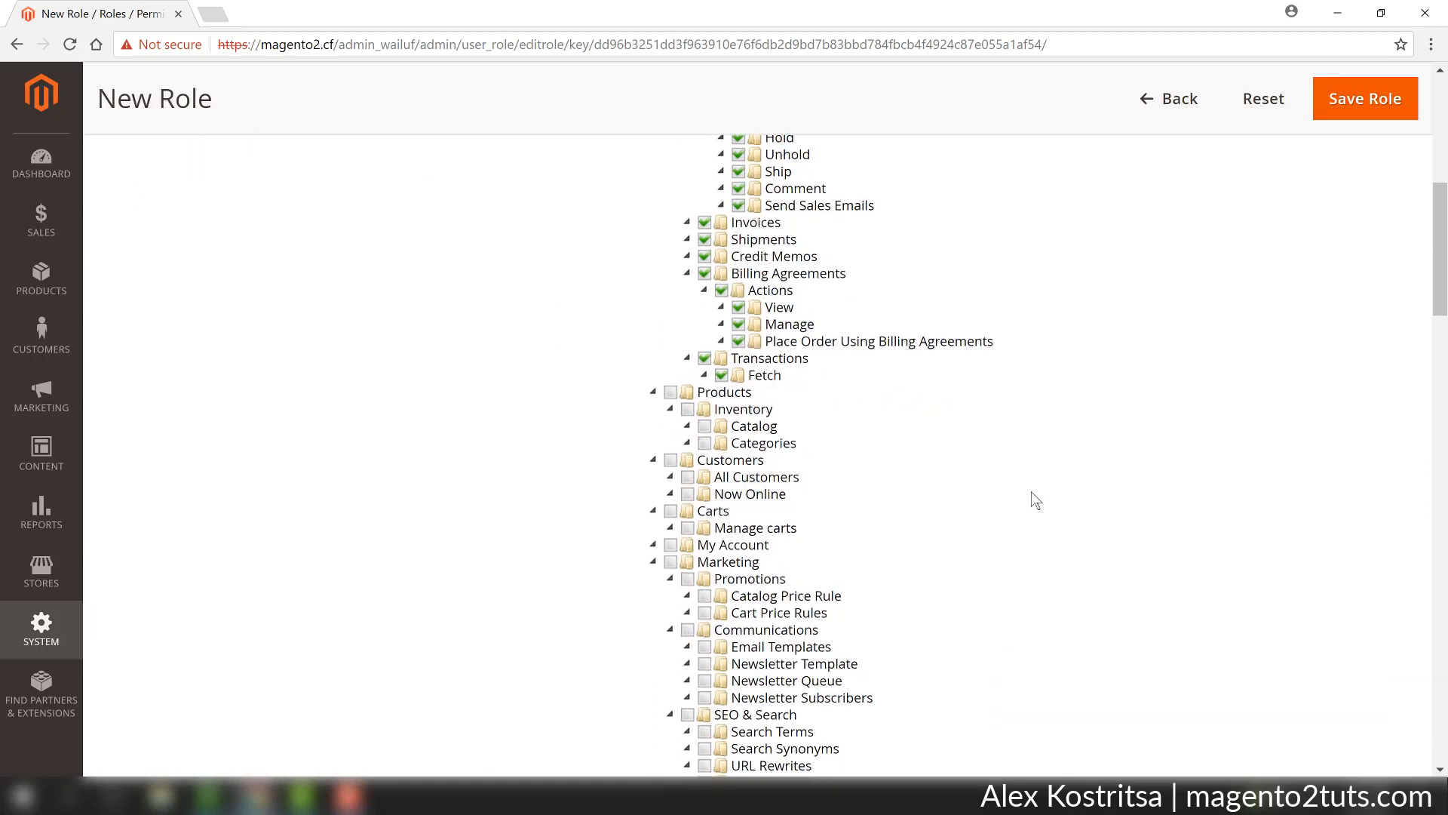
{"action": "scroll", "coordinate": [1033, 498], "scroll_direction": "up", "scroll_amount": 8}
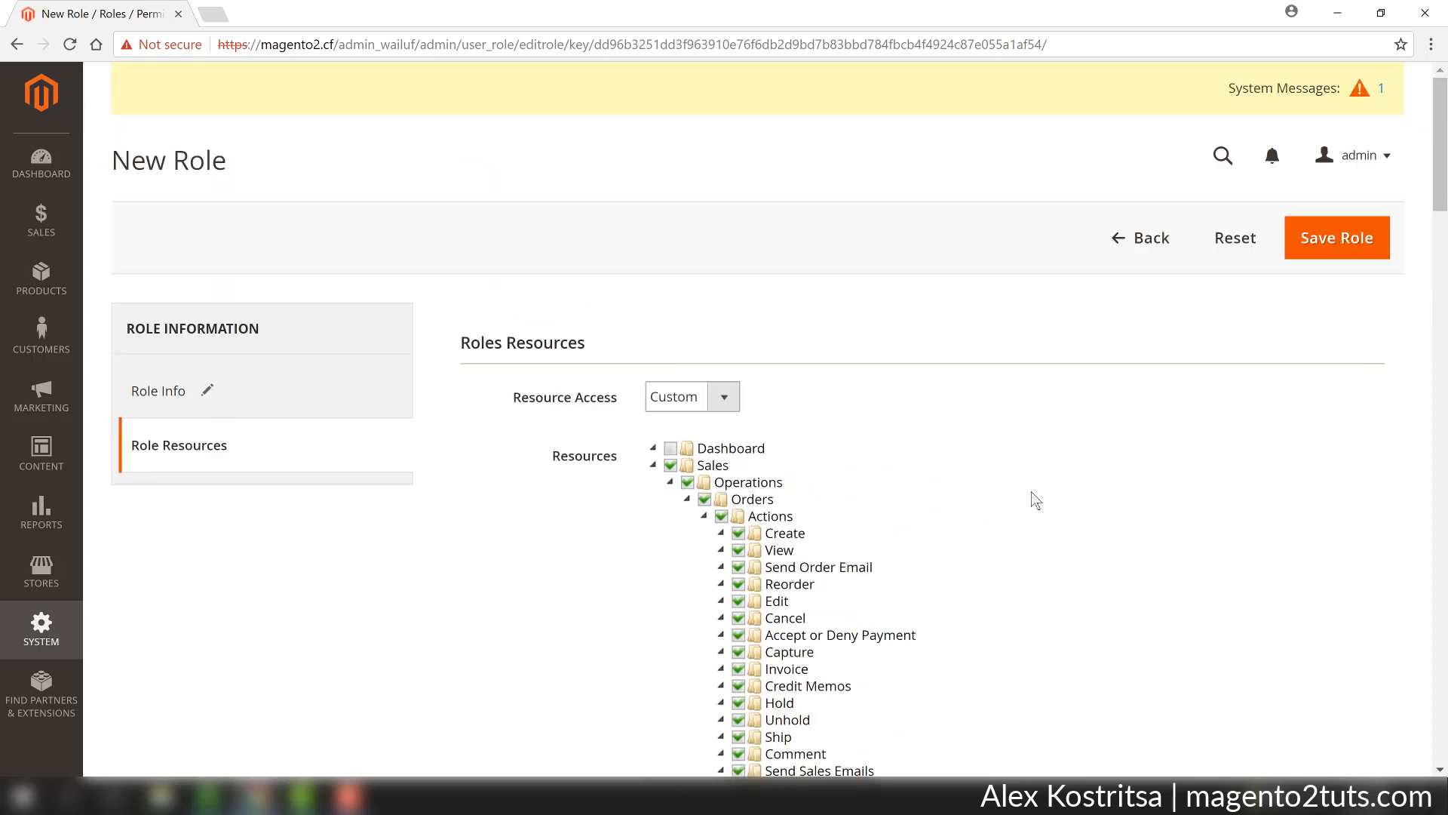
{"action": "left_click", "coordinate": [1340, 257]}
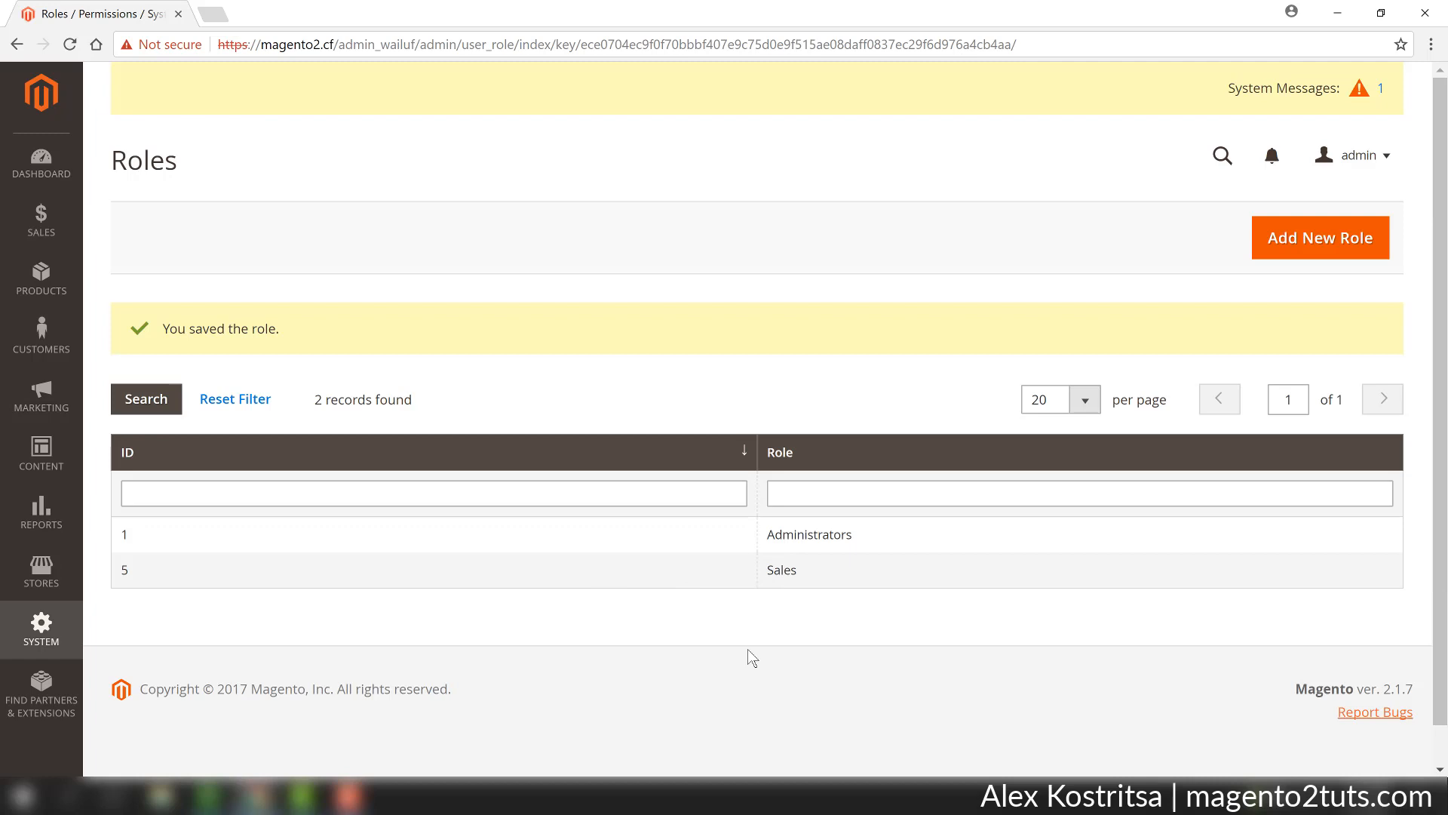
Start a new admin user and fill in the account's user name, first name and last name.
{"action": "left_click", "coordinate": [49, 628]}
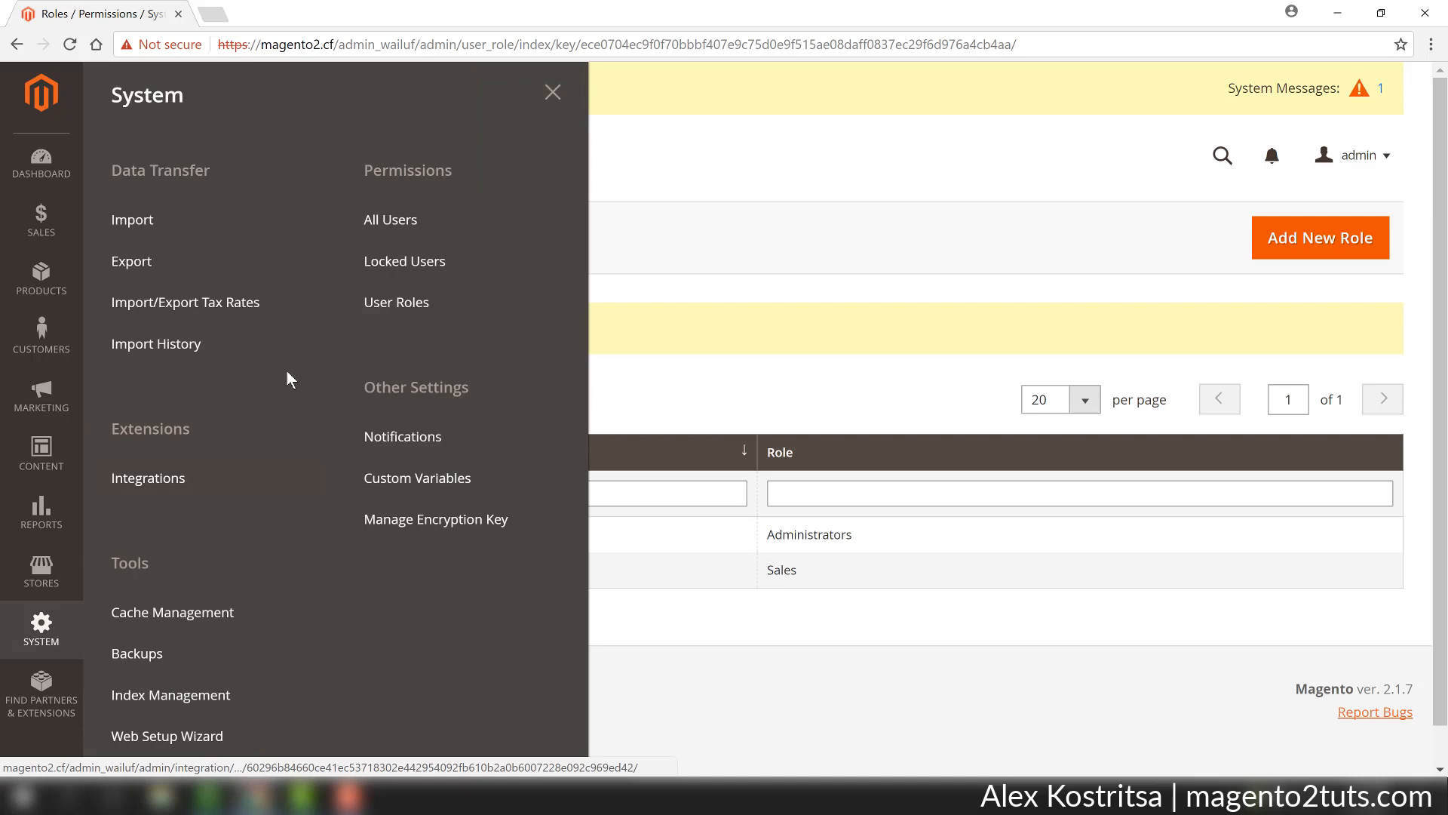
{"action": "left_click", "coordinate": [400, 224]}
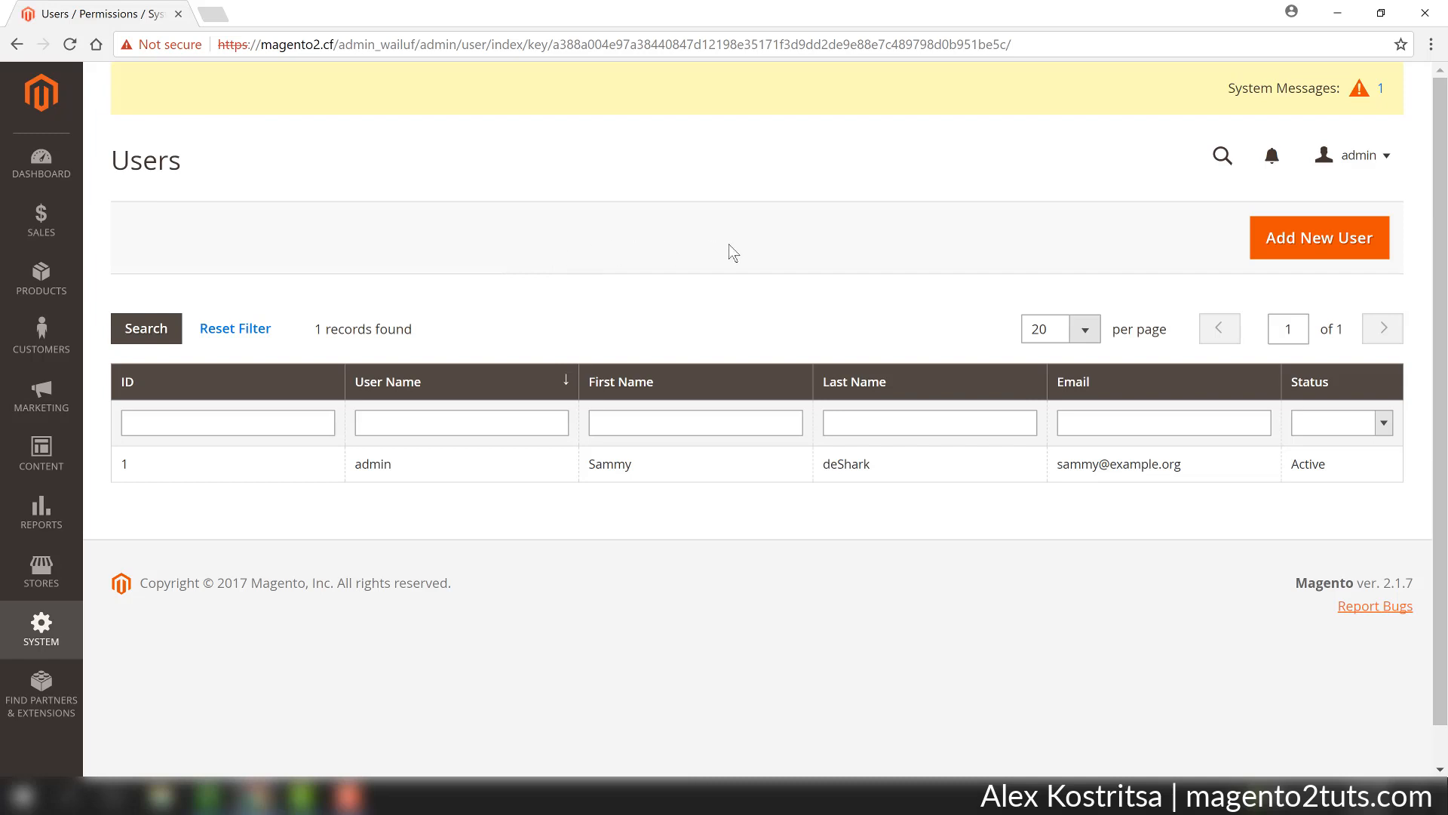
{"action": "left_click", "coordinate": [1332, 246]}
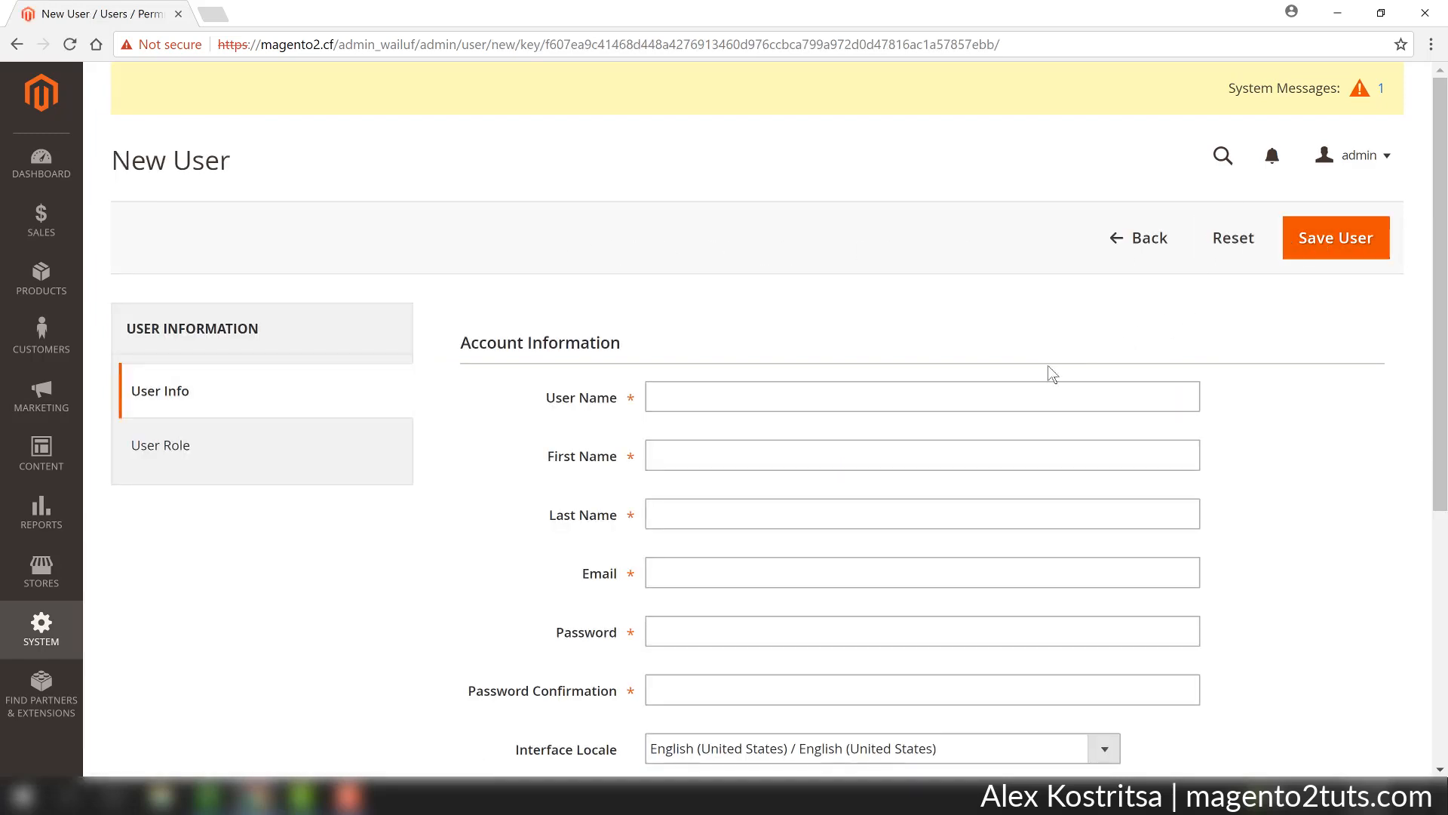
{"action": "left_click", "coordinate": [904, 396]}
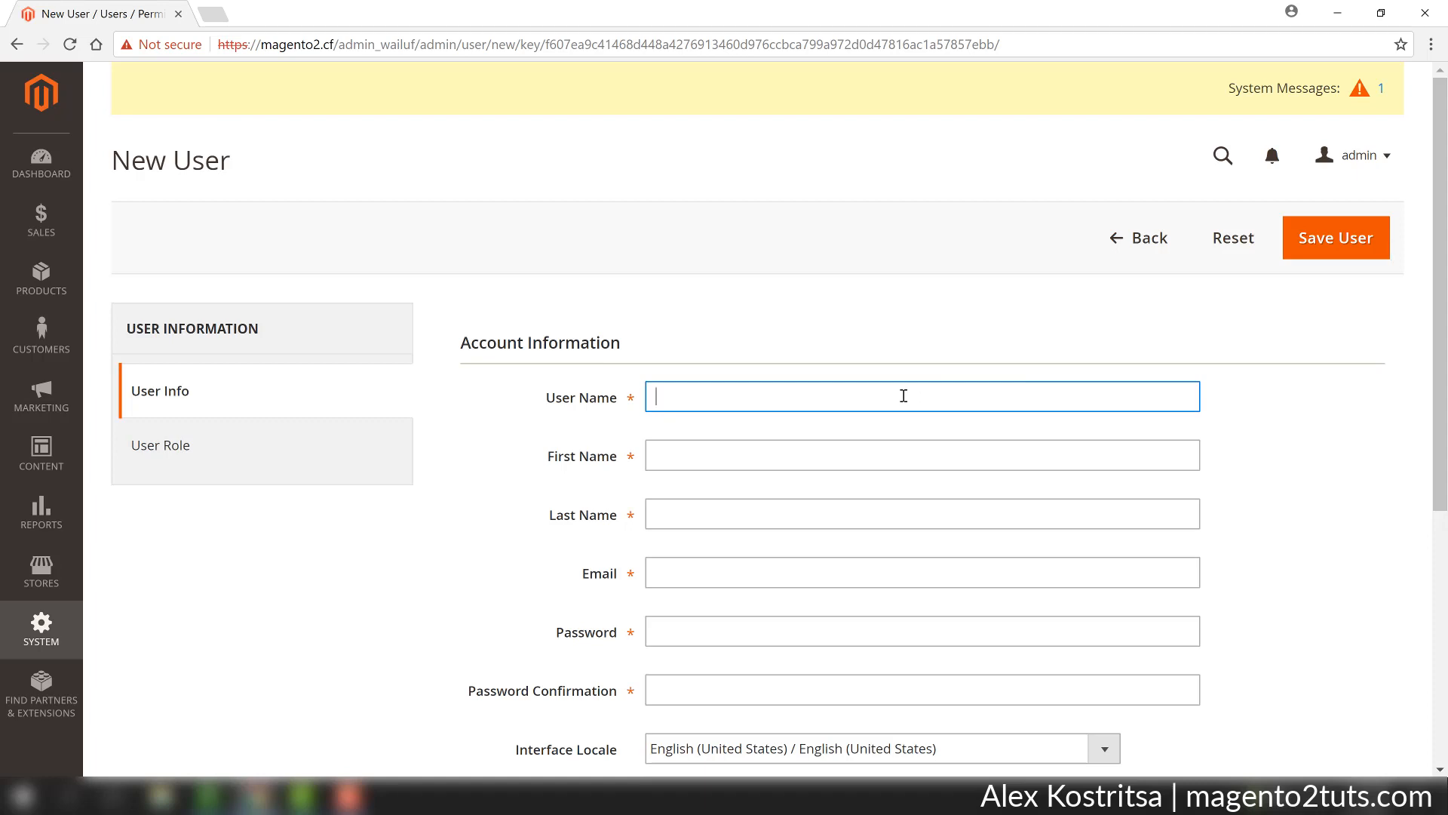
{"action": "type", "text": "johndoe"}
{"action": "left_click", "coordinate": [790, 450]}
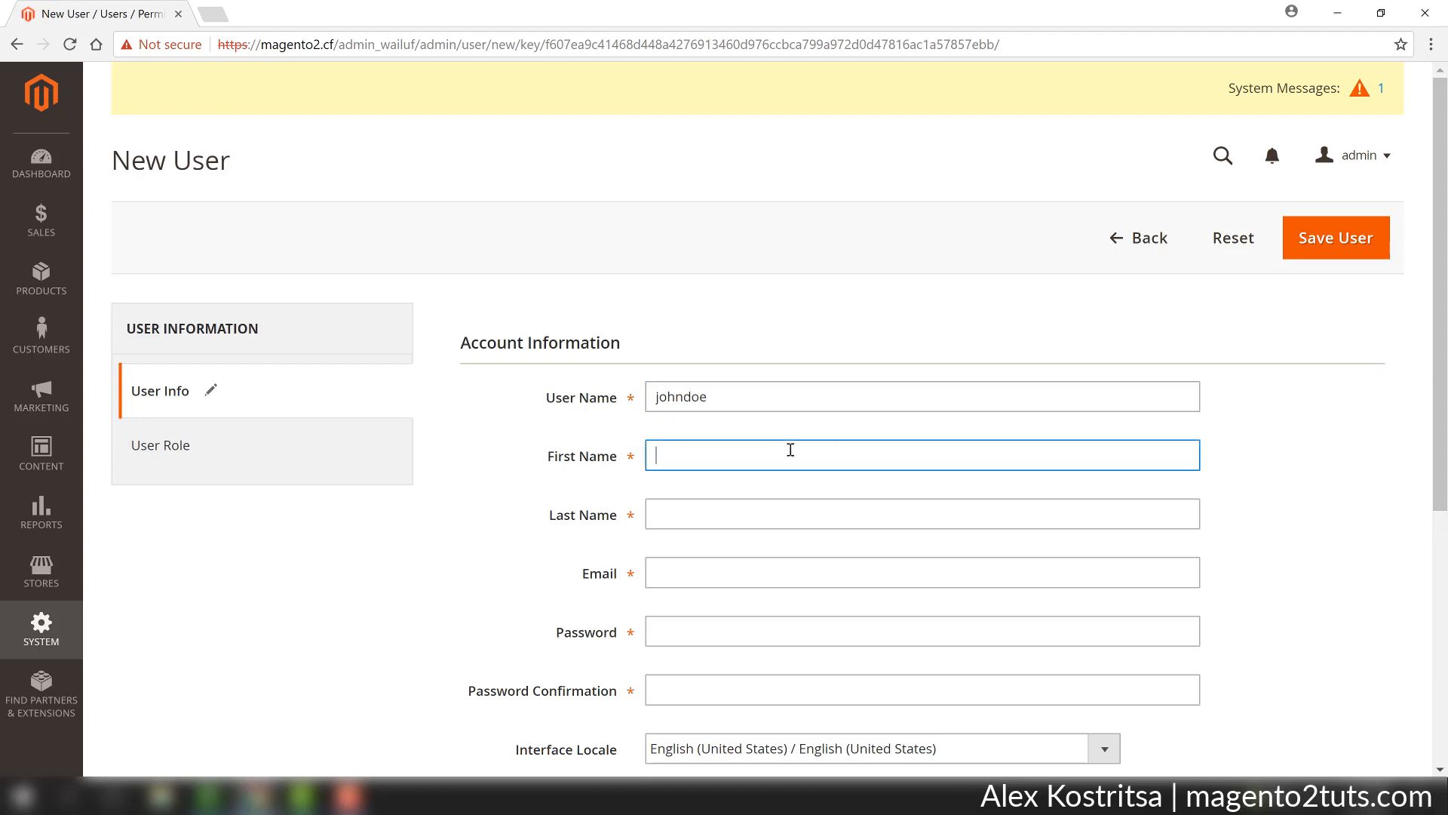
{"action": "type", "text": "John"}
{"action": "key", "text": "Tab"}
{"action": "type", "text": "Doe"}
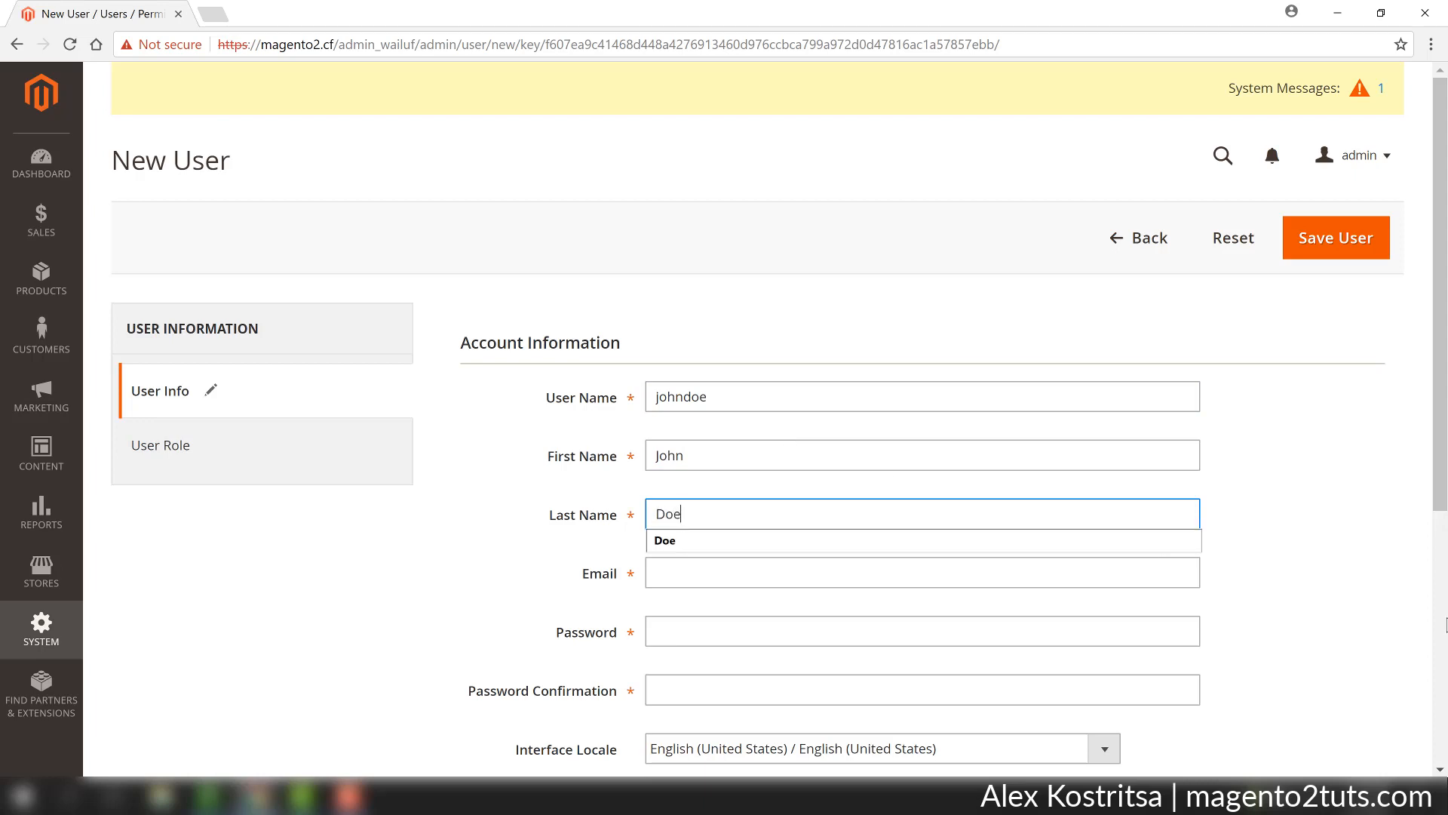
{"action": "left_click", "coordinate": [1320, 574]}
Fill in the new user's e-mail address using the browser's saved suggestion.
{"action": "left_click", "coordinate": [897, 579]}
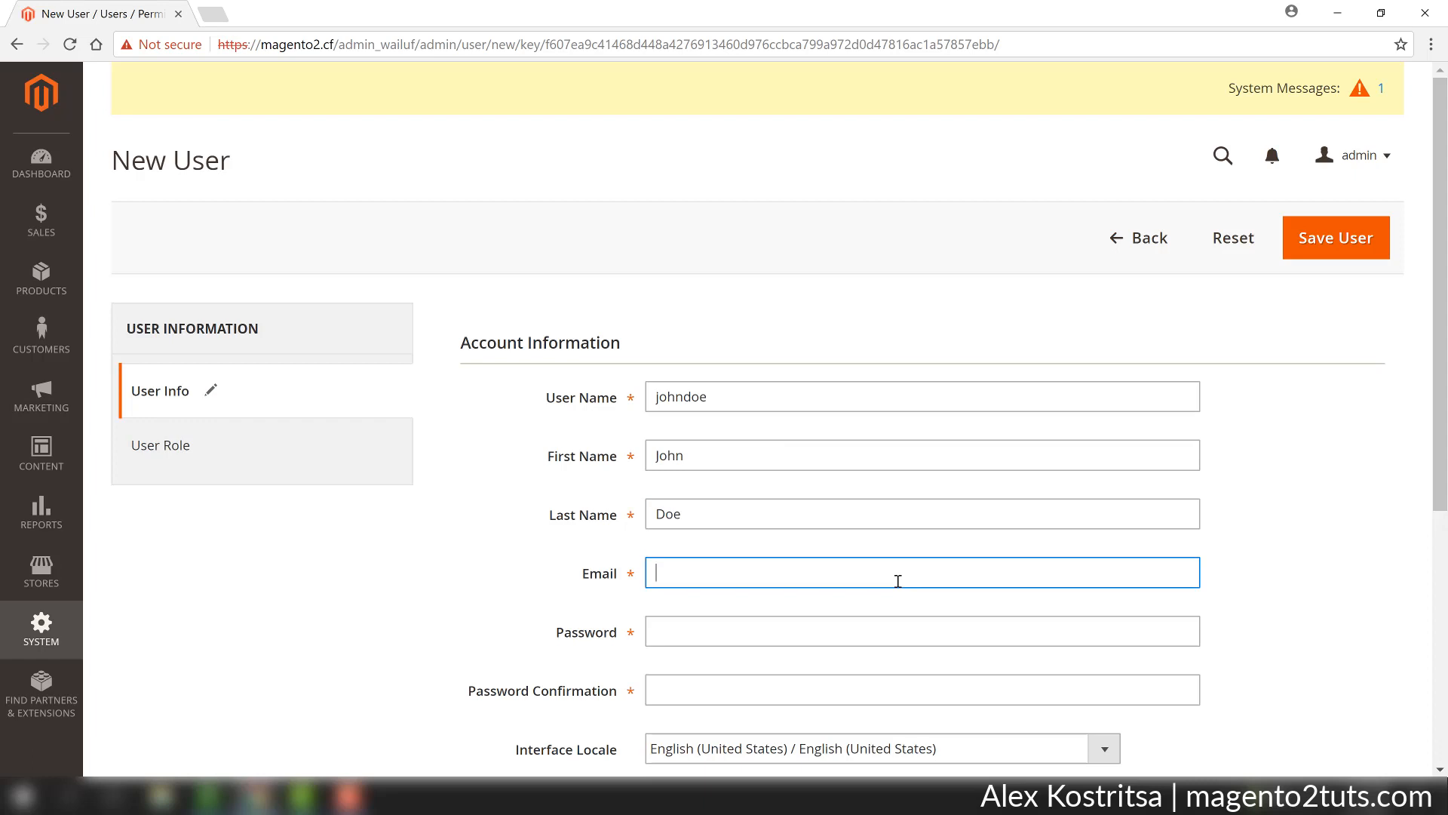
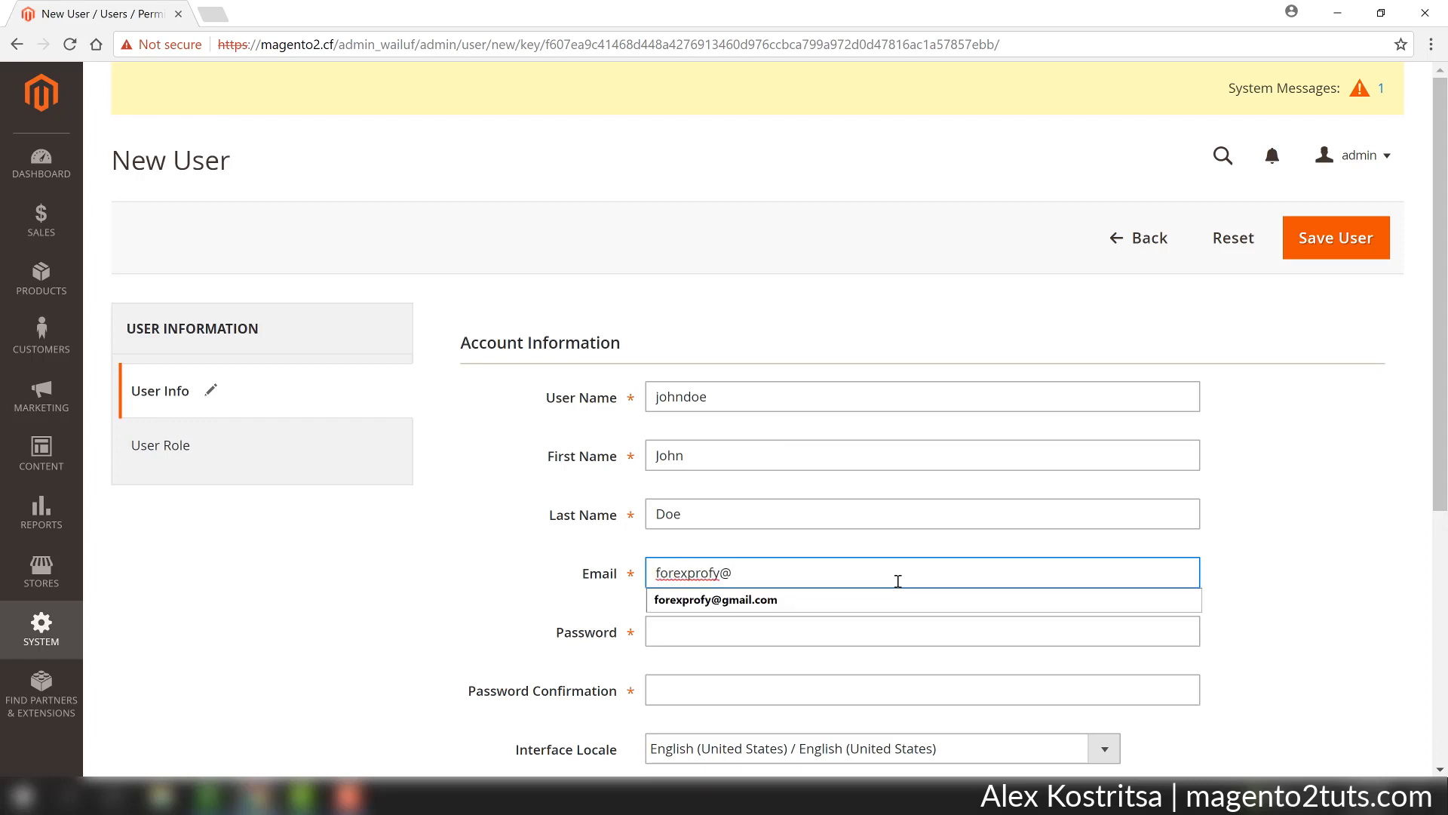
{"action": "key", "text": "Down"}
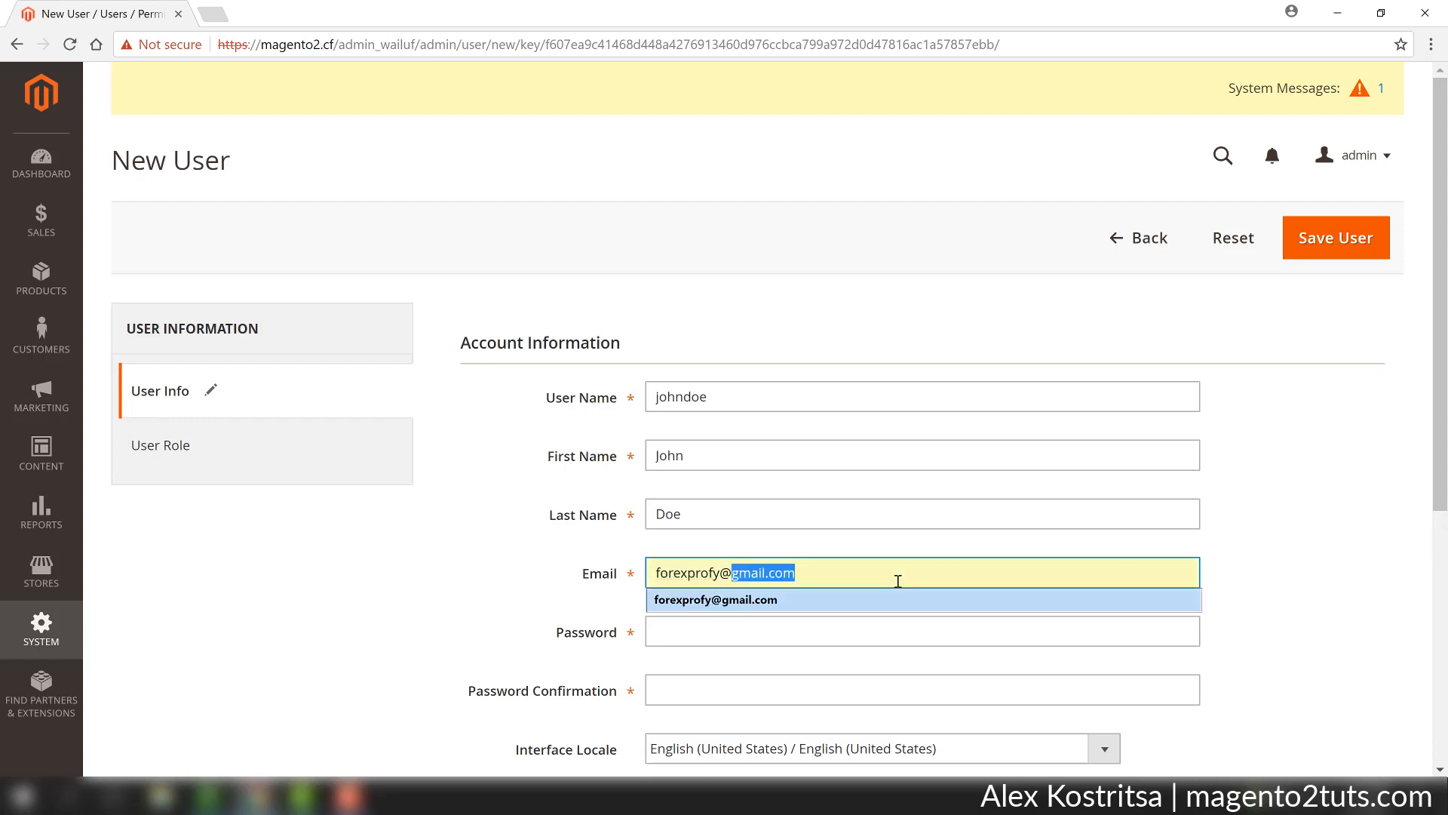
{"action": "key", "text": "Return"}
{"action": "key", "text": "Tab"}
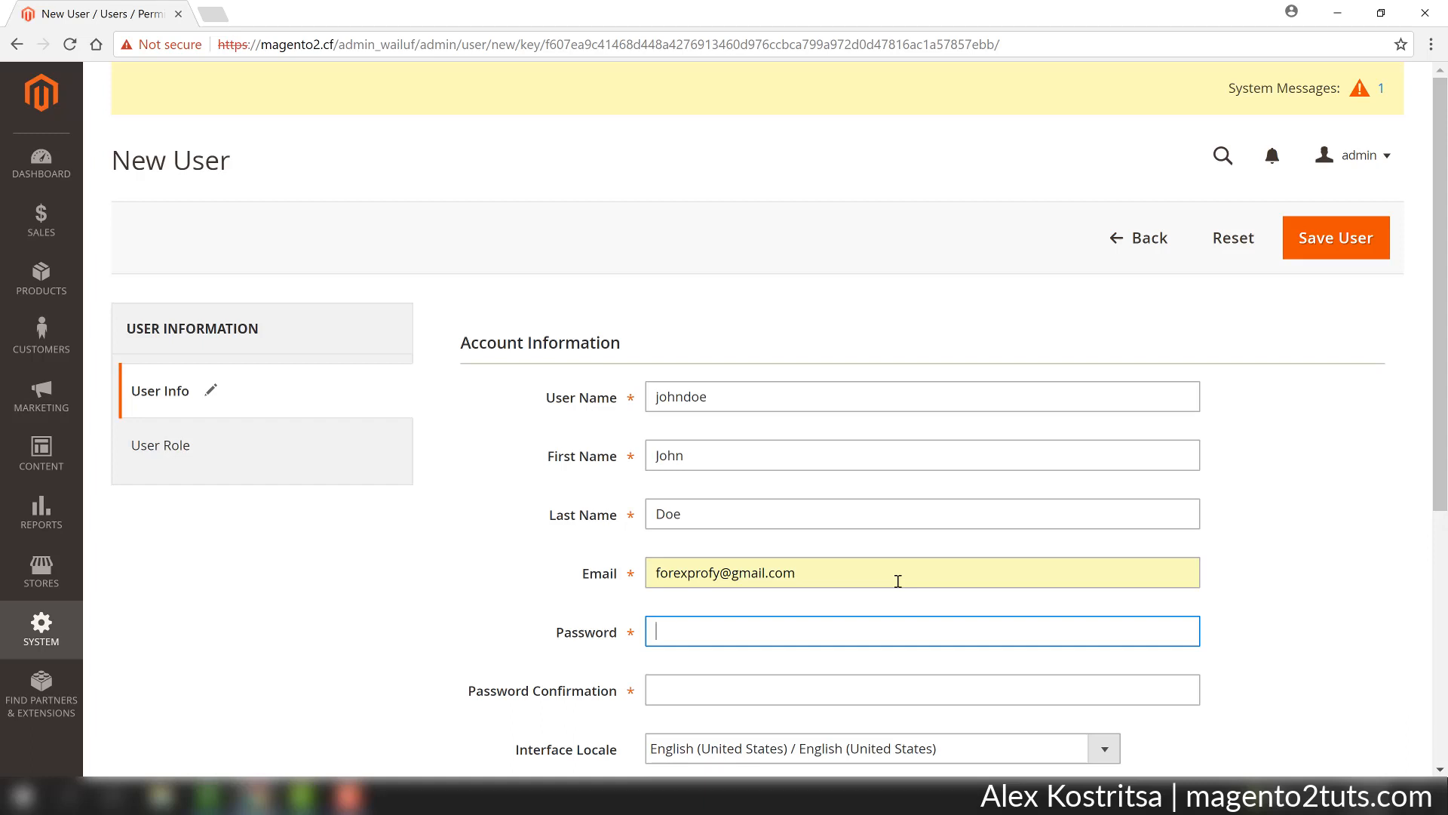
Enter the new user's account password and repeat it as the password confirmation.
{"action": "type", "text": "••••••••••"}
{"action": "left_click", "coordinate": [675, 690]}
{"action": "type", "text": "•"}
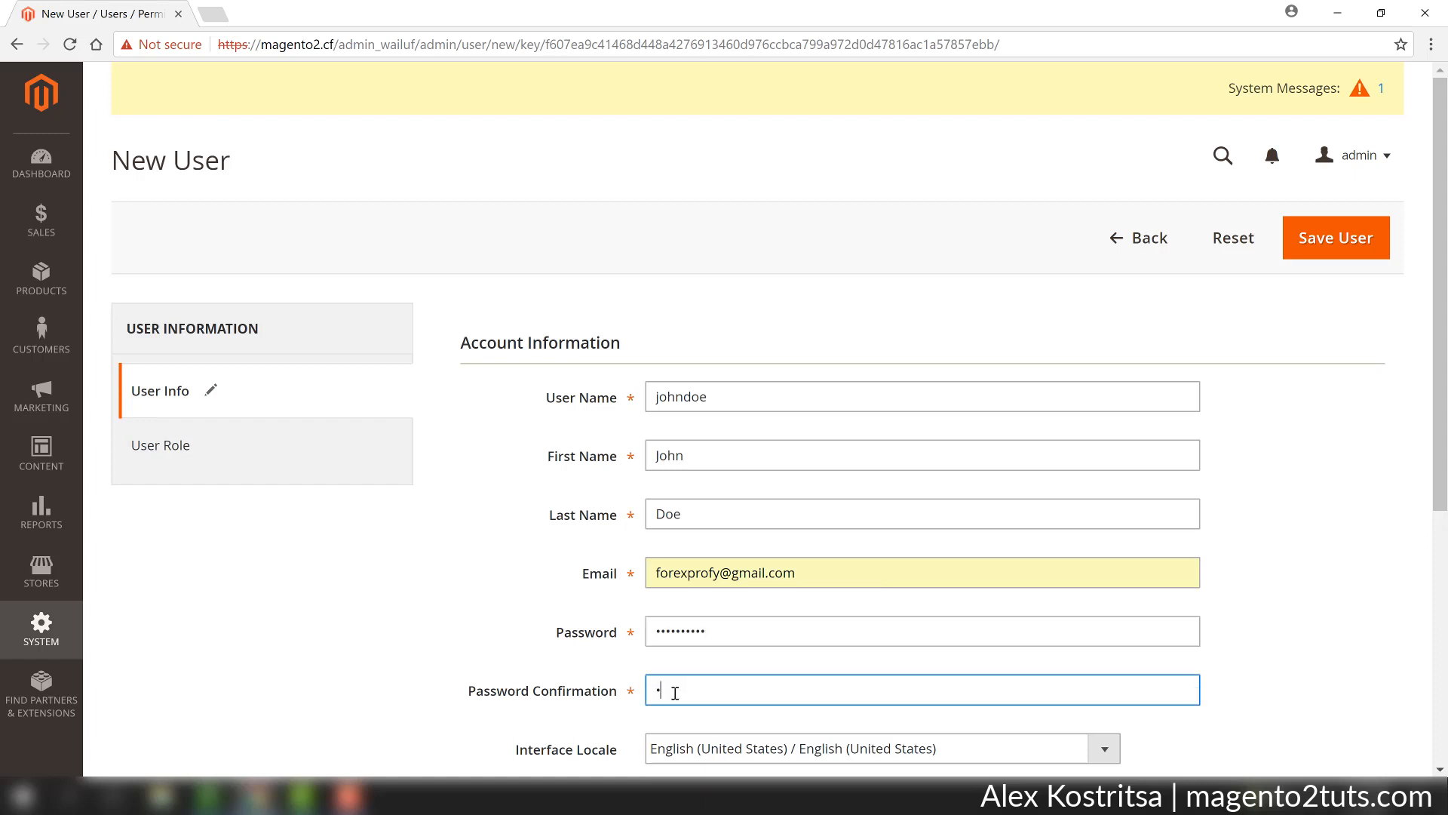
{"action": "type", "text": "•••••••••"}
{"action": "left_click", "coordinate": [518, 633]}
Enter the current administrator's password in the new user's identity verification section.
{"action": "scroll", "coordinate": [518, 636], "scroll_direction": "down", "scroll_amount": 3}
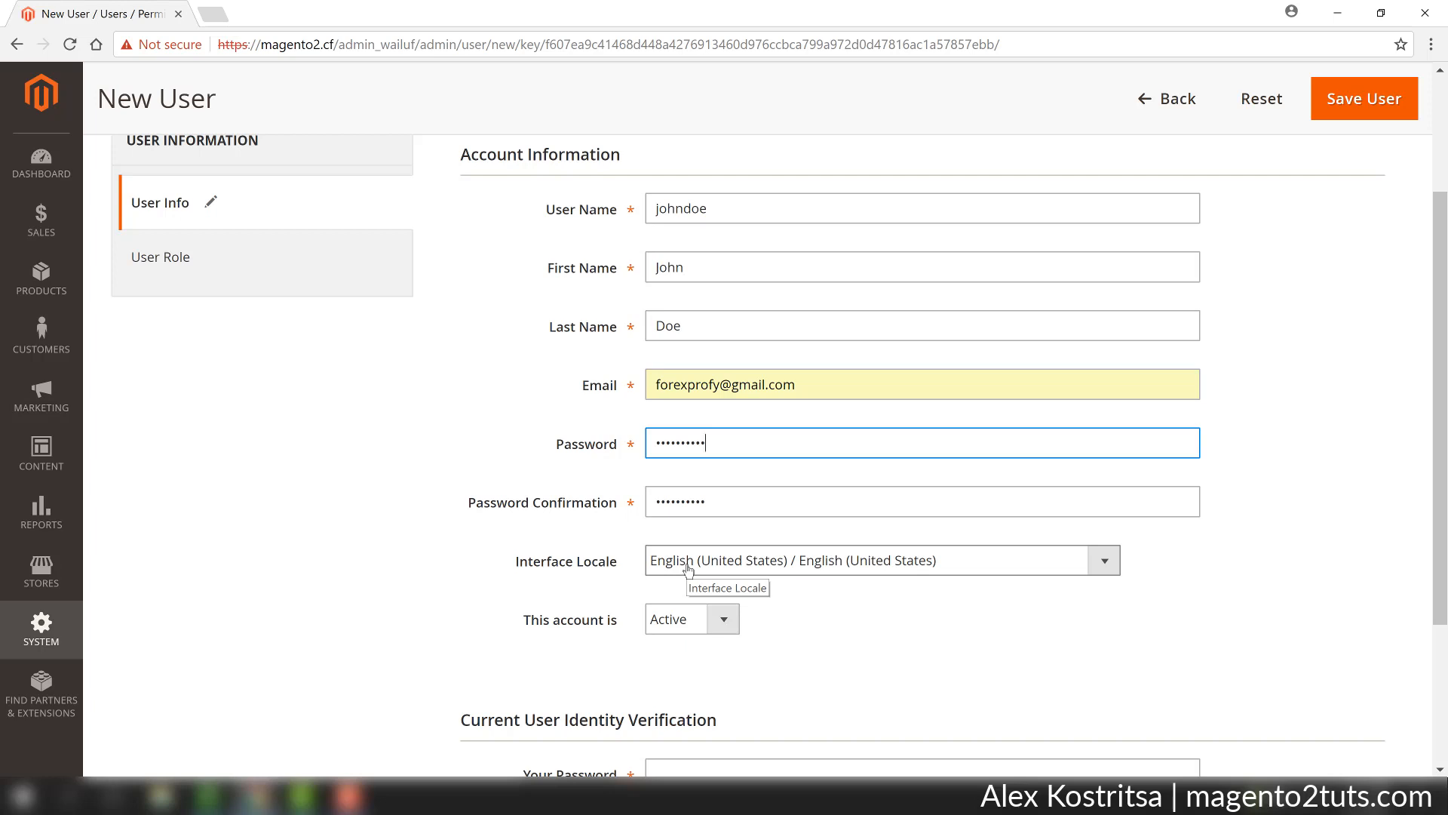
{"action": "scroll", "coordinate": [796, 611], "scroll_direction": "down", "scroll_amount": 1}
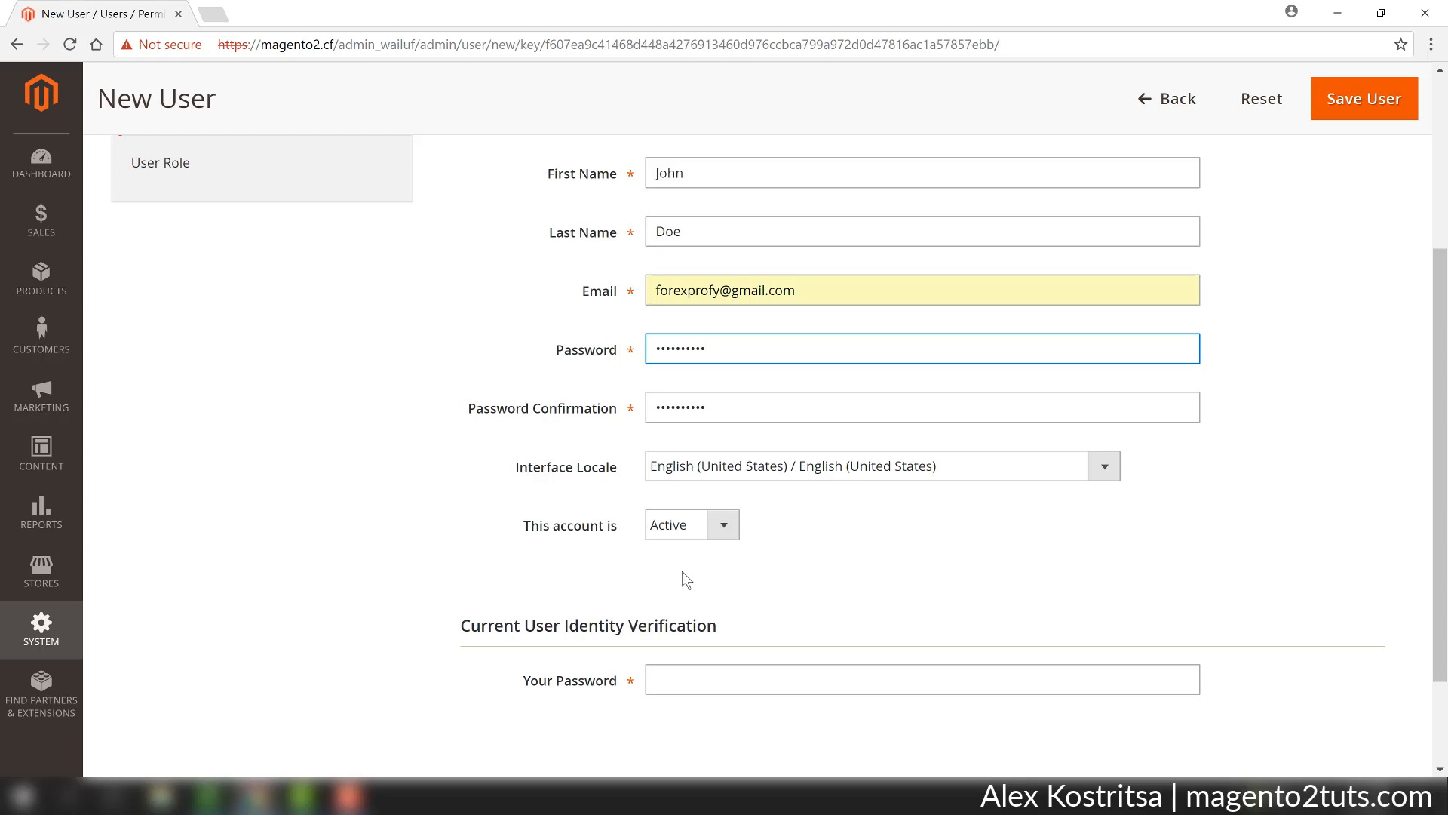
{"action": "left_click", "coordinate": [702, 680]}
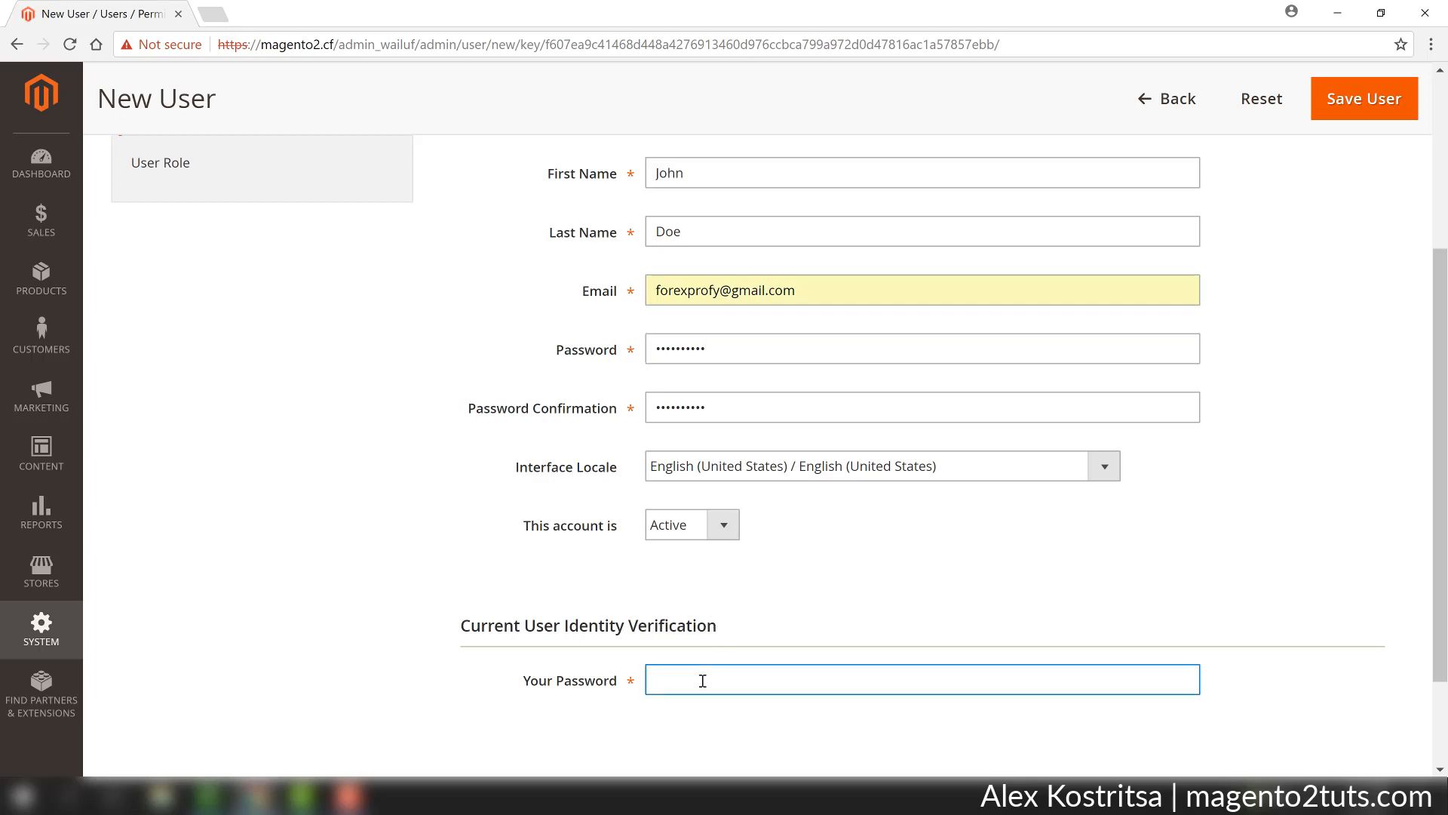
{"action": "type", "text": "••••••••••••"}
Assign the Sales role to the new user and save the user.
{"action": "scroll", "coordinate": [519, 630], "scroll_direction": "up", "scroll_amount": 1}
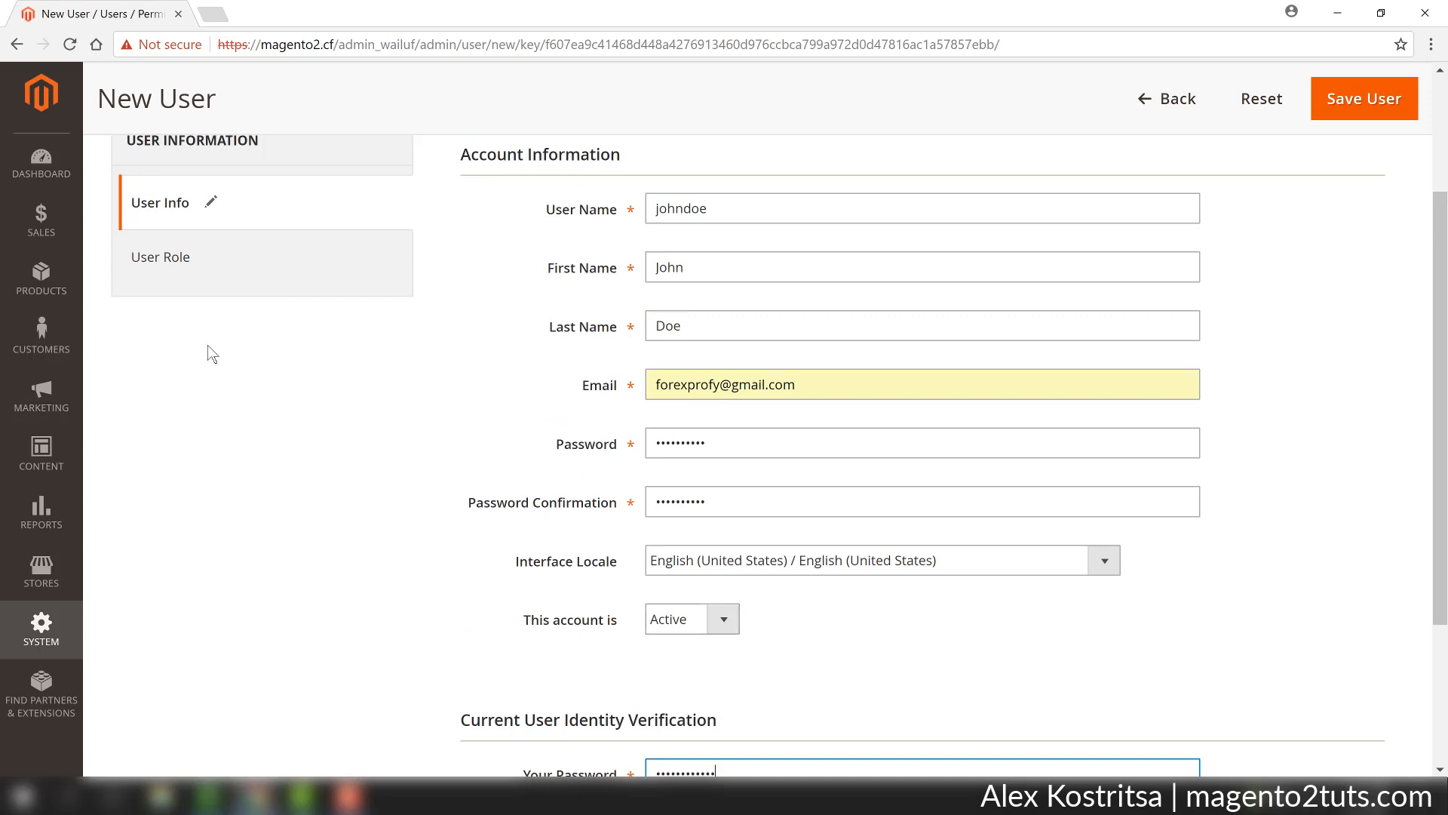
{"action": "left_click", "coordinate": [211, 261]}
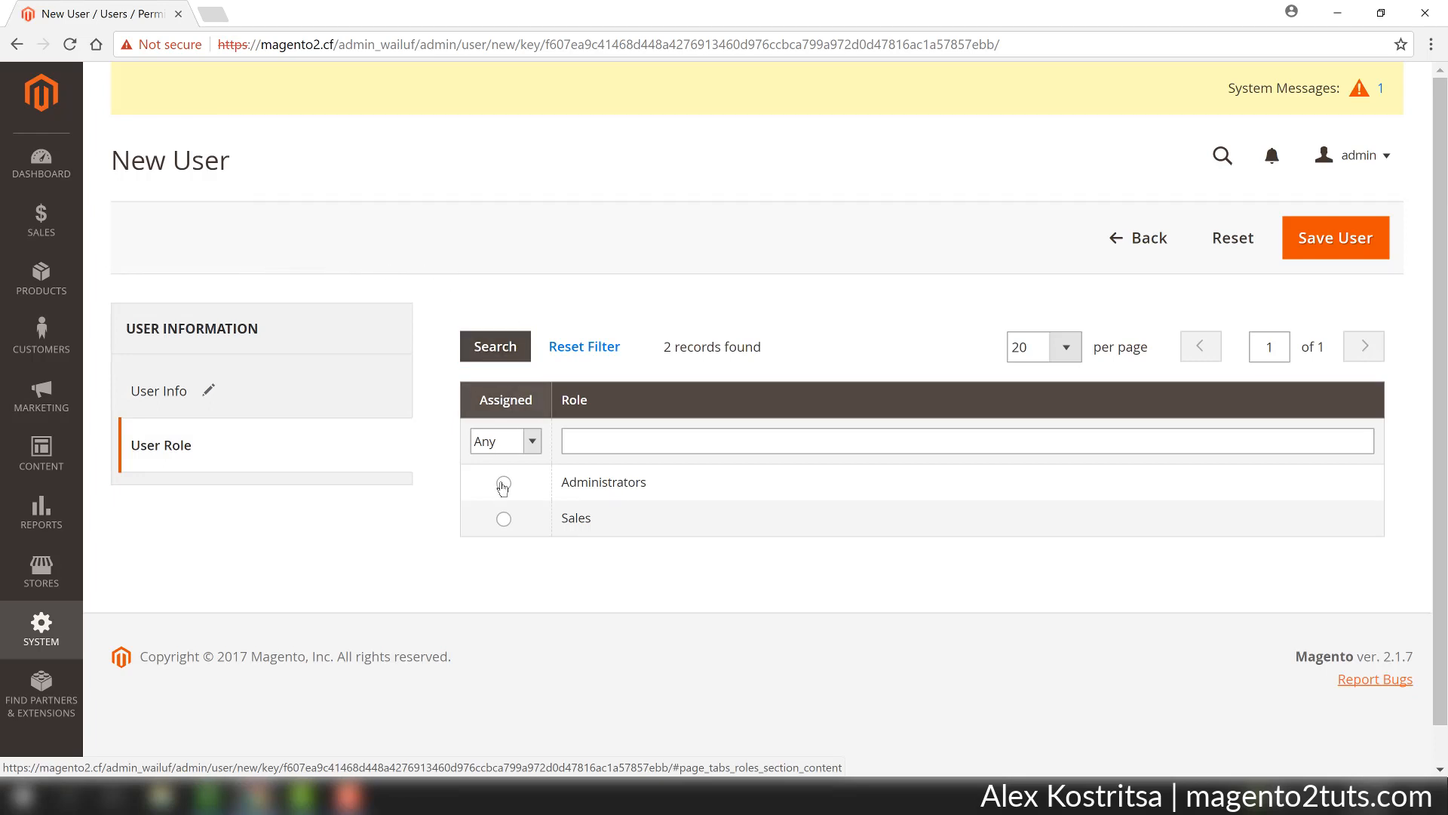
{"action": "left_click", "coordinate": [503, 520]}
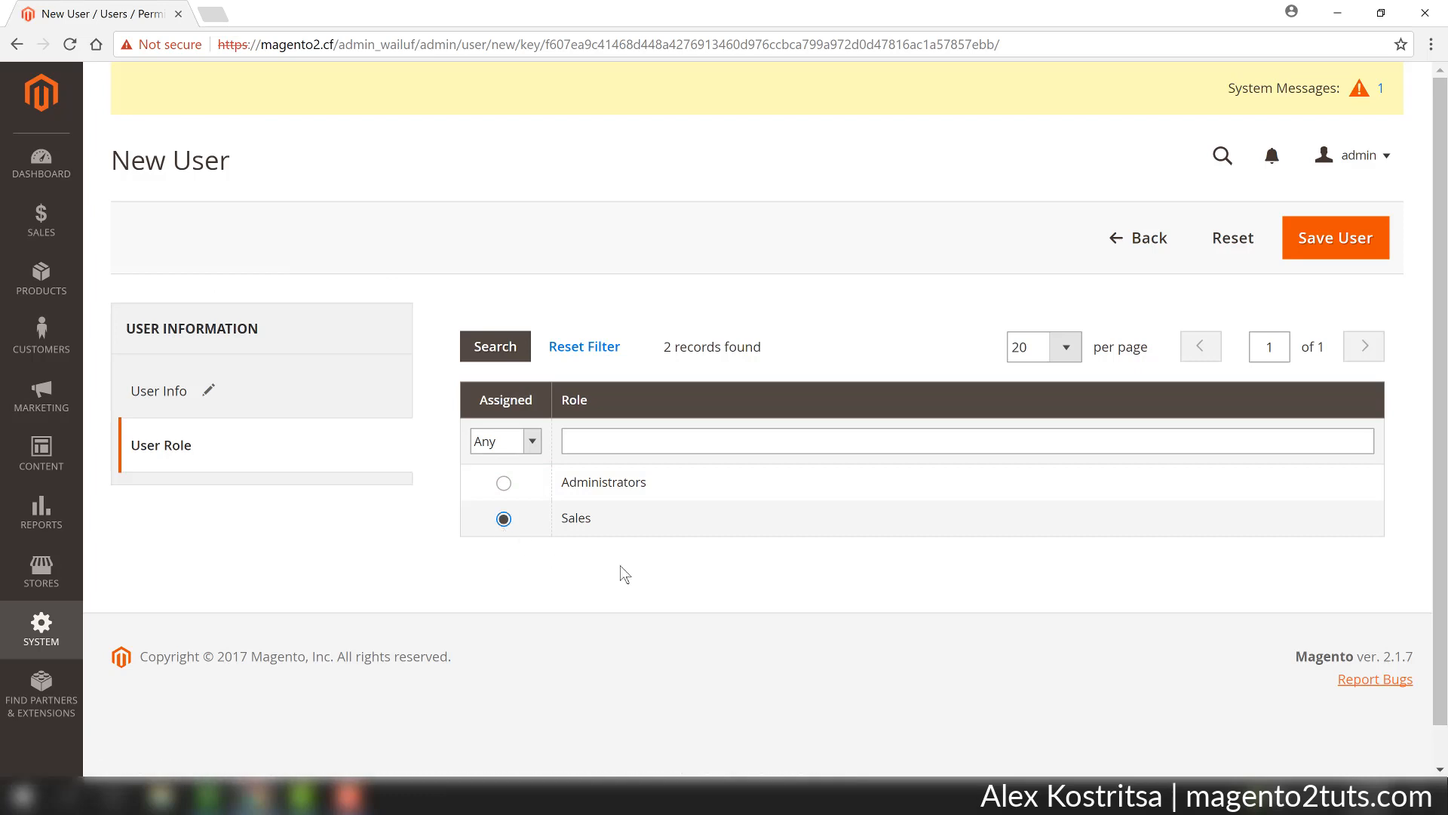
{"action": "left_click", "coordinate": [1322, 260]}
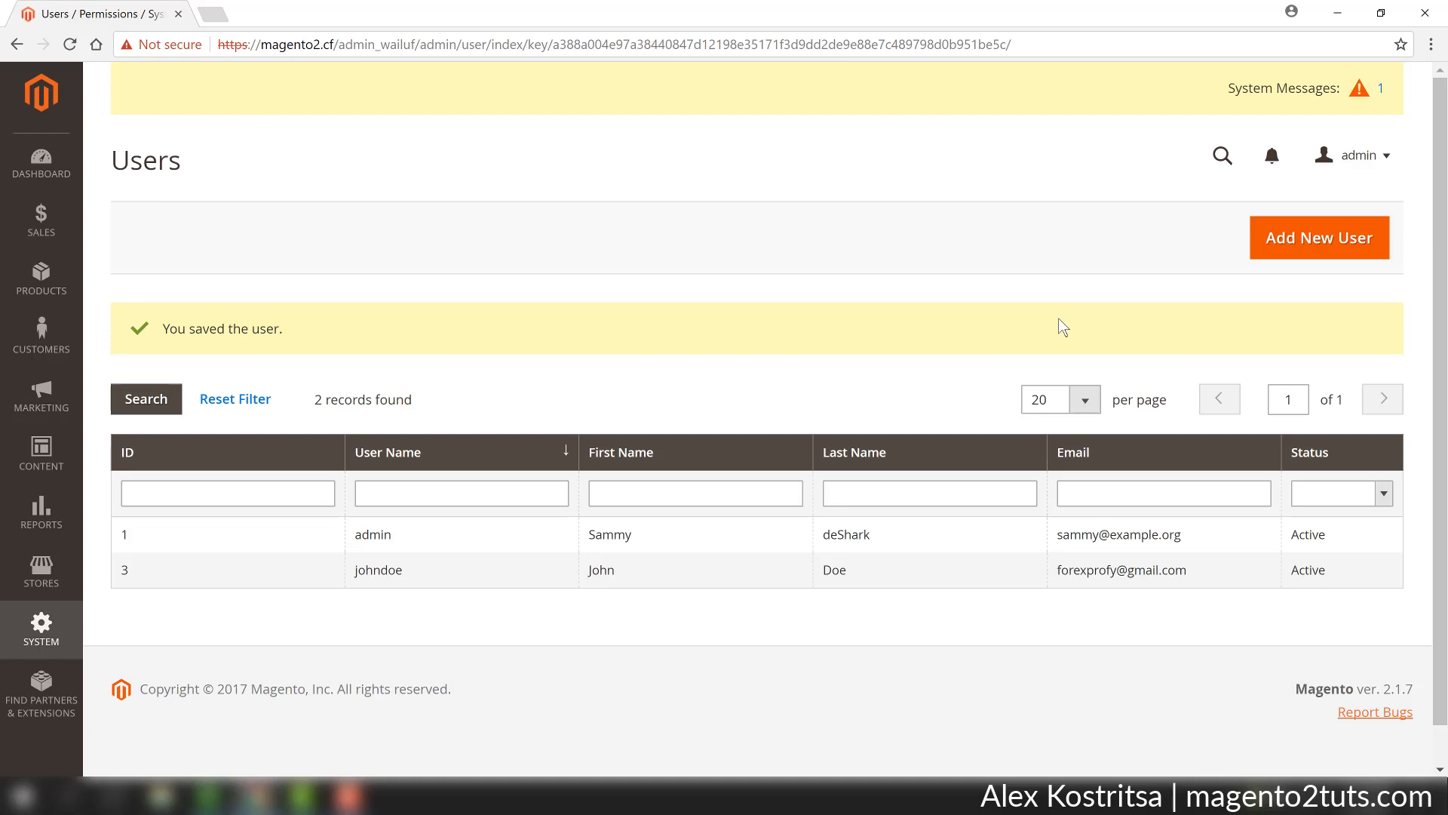
Open a guest browser window and load the store's admin_wailuf sign-in page, proceeding past the certificate privacy warning.
{"action": "left_click", "coordinate": [1290, 17]}
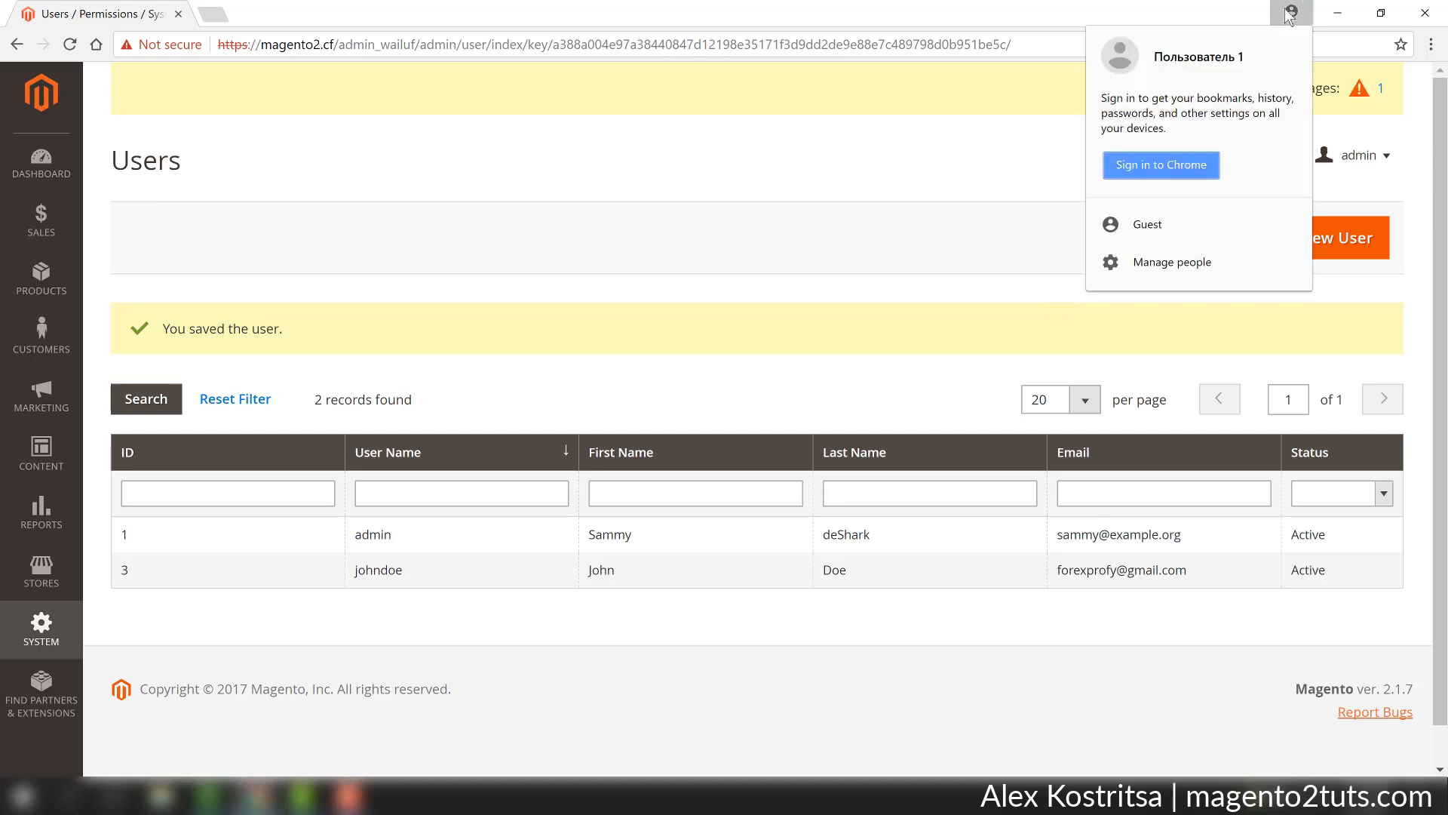
{"action": "left_click", "coordinate": [1162, 227]}
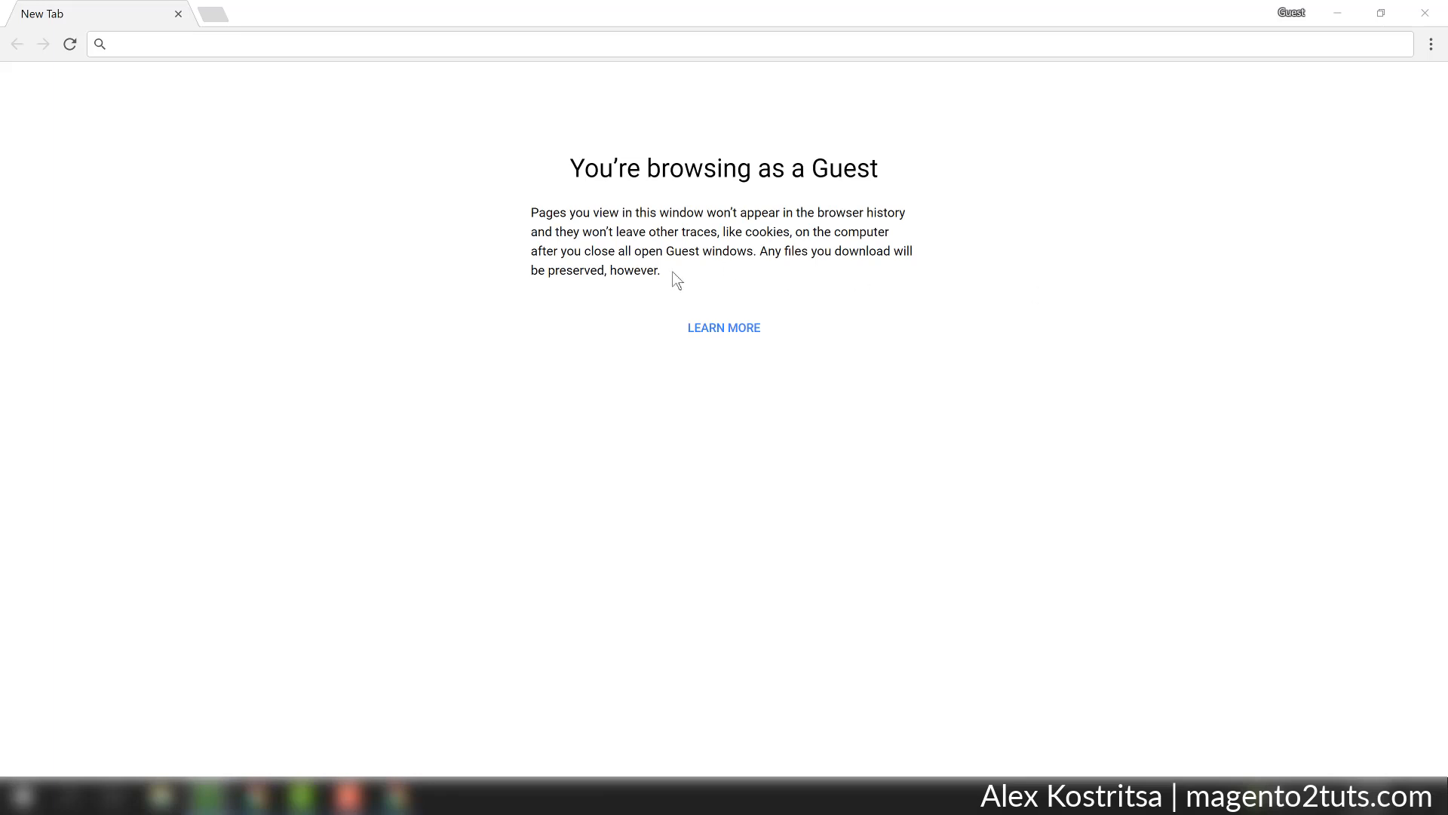
{"action": "type", "text": "ttp://46.101.166.90/admin_wailuf"}
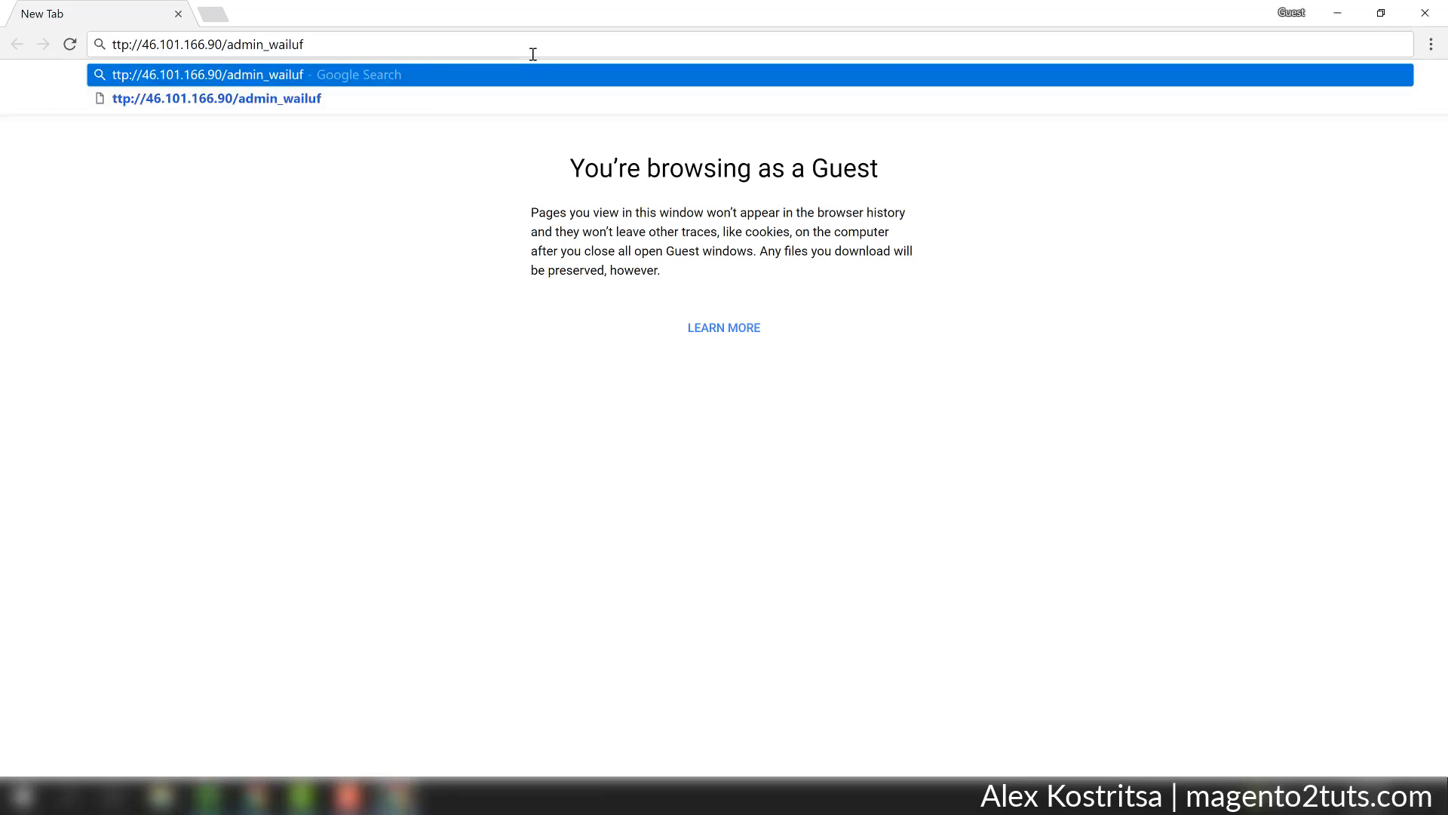
{"action": "left_click_drag", "start_coordinate": [142, 46], "coordinate": [23, 22]}
{"action": "key", "text": "BackSpace"}
{"action": "key", "text": "Return"}
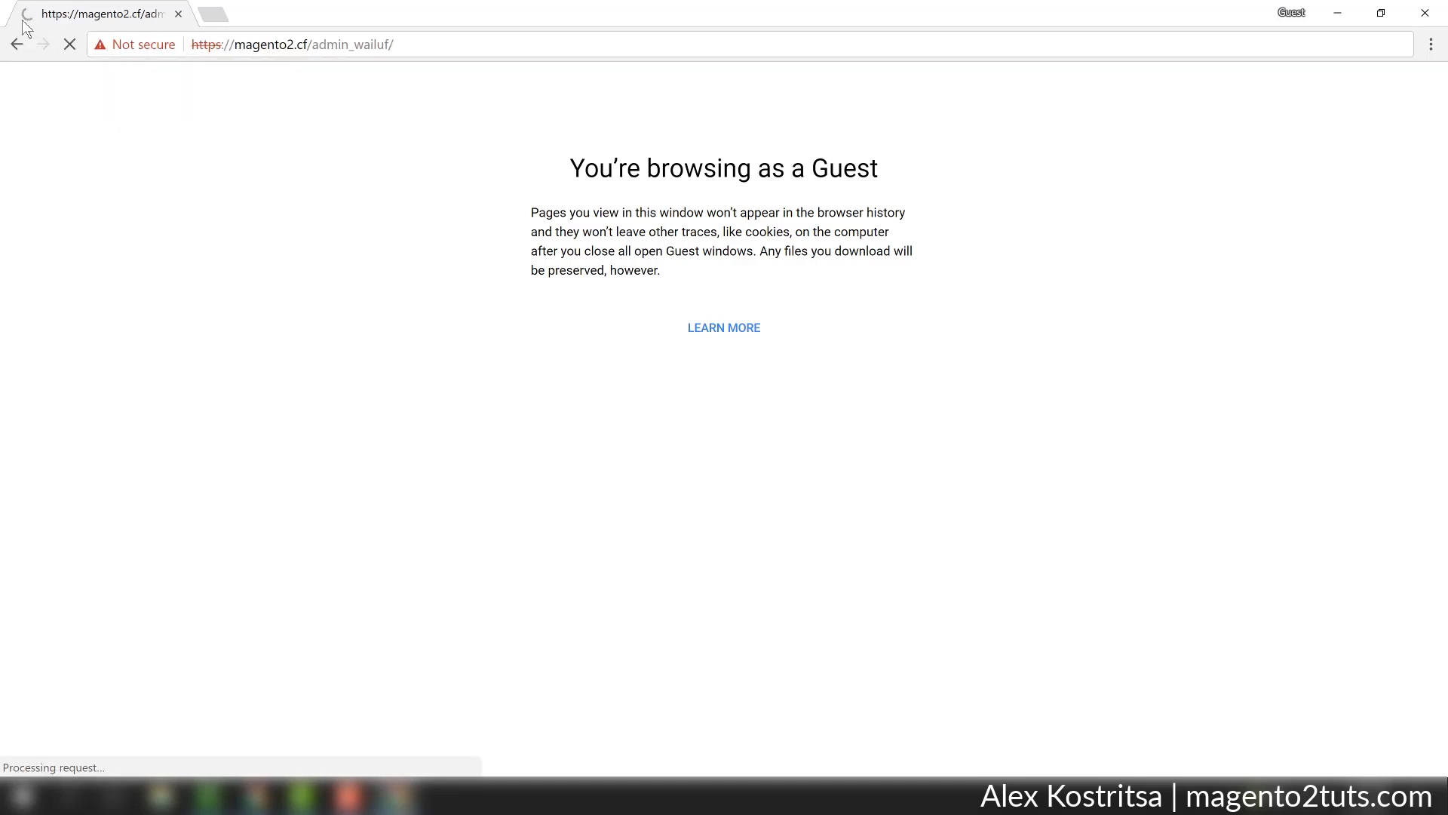
{"action": "left_click", "coordinate": [462, 445]}
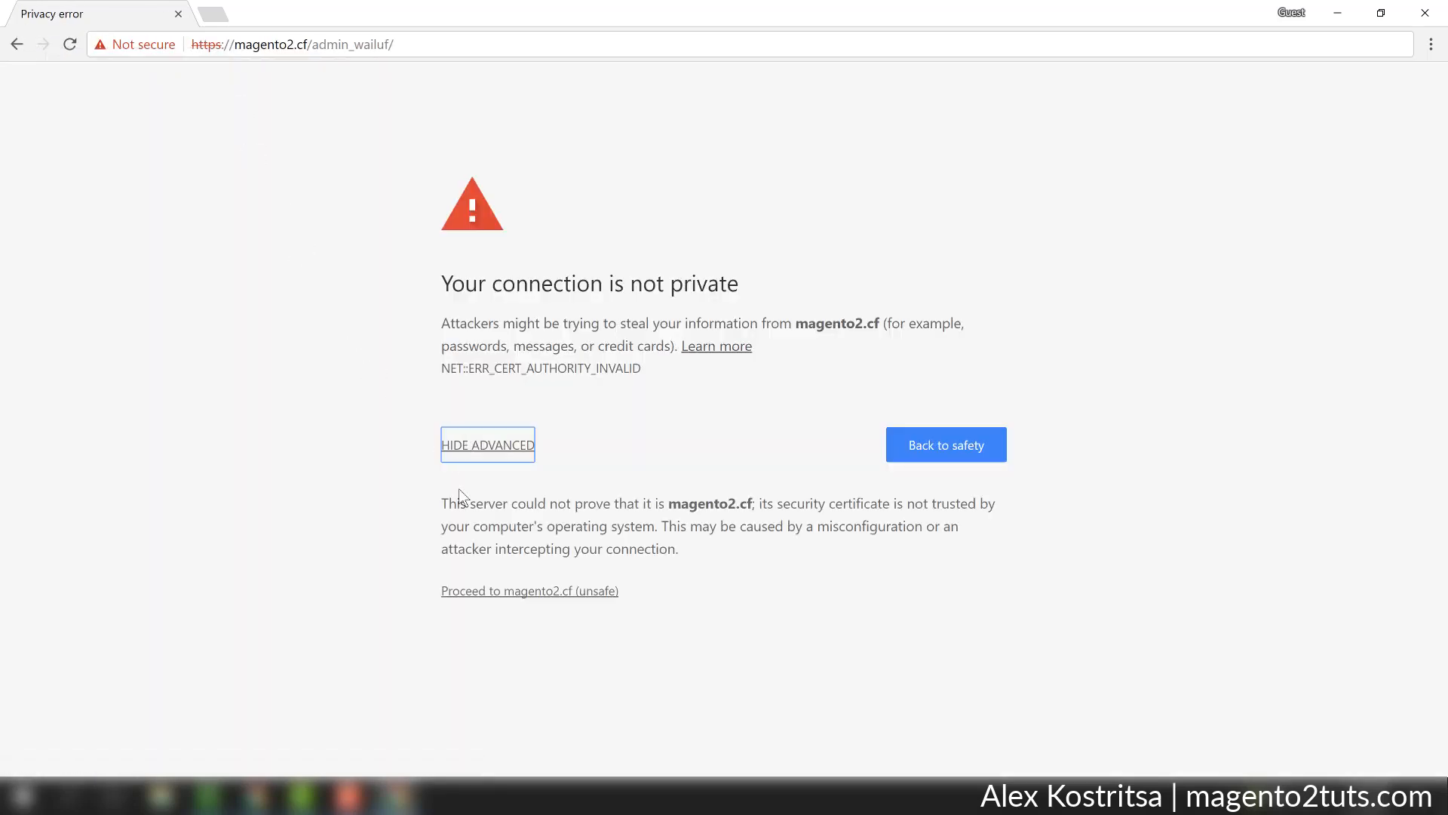
{"action": "left_click", "coordinate": [475, 591]}
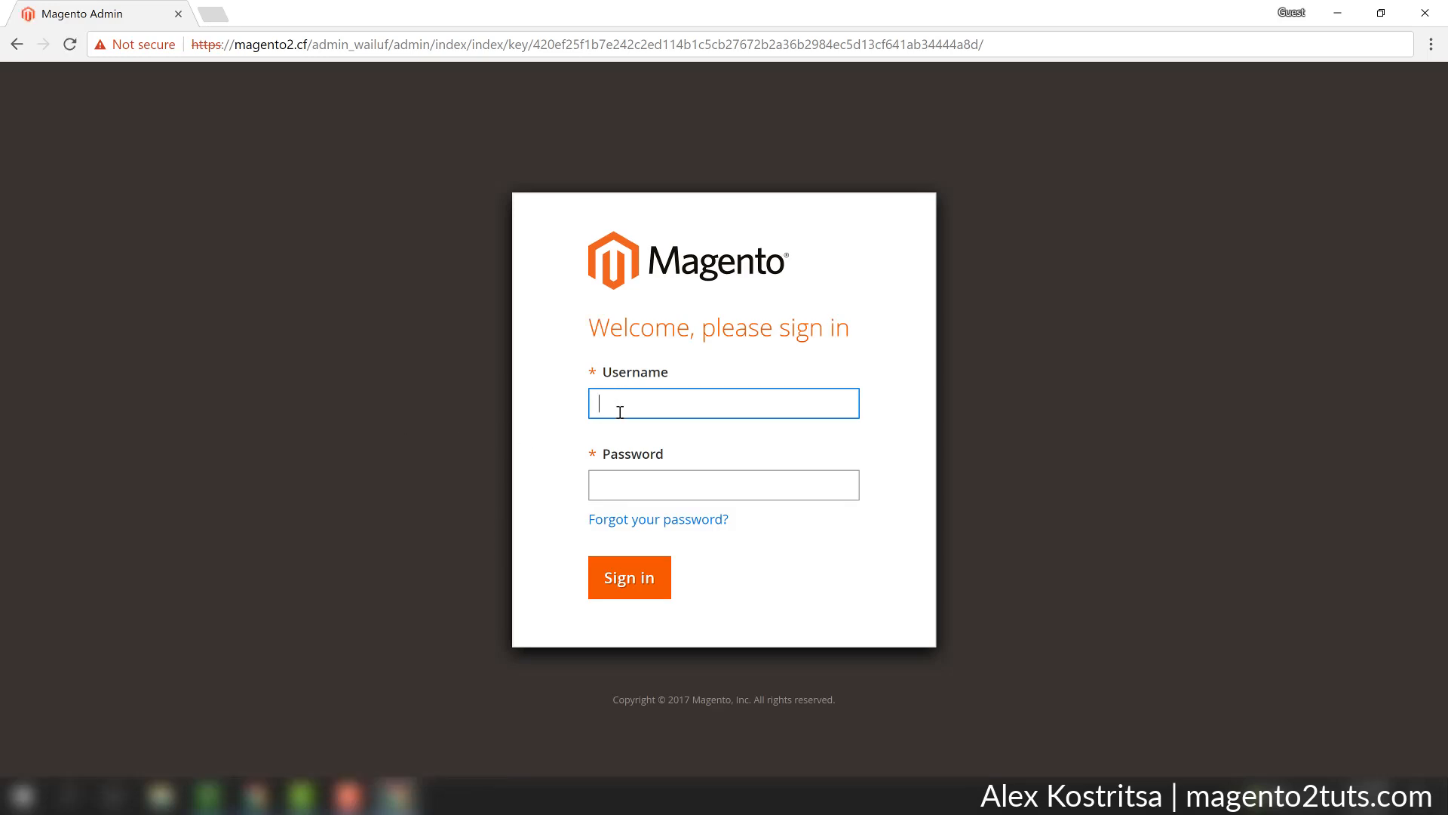
Sign in with the new user's username and account password, and display the Sales operations available to that account.
{"action": "type", "text": "johndoe"}
{"action": "key", "text": "Tab"}
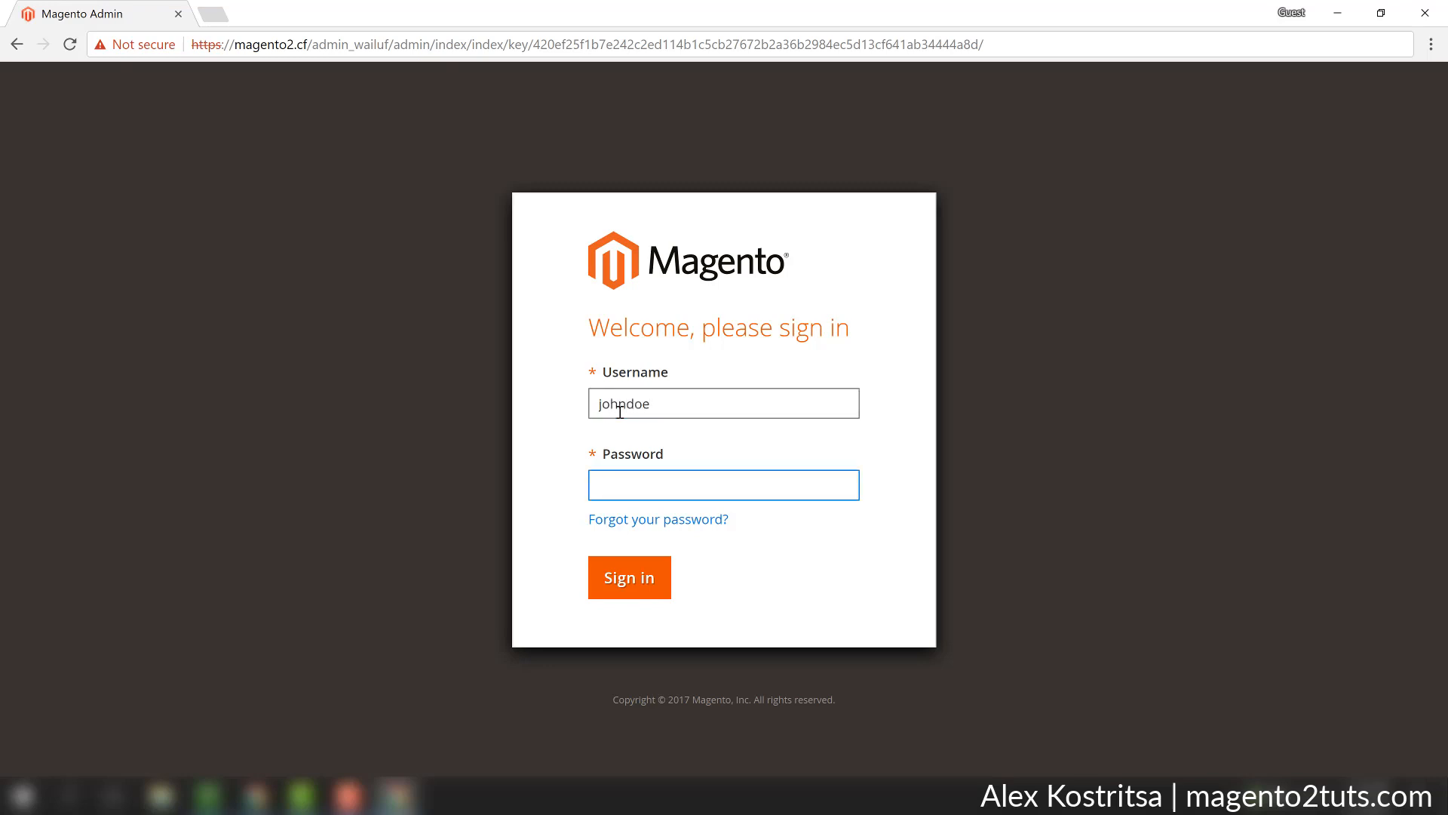
{"action": "type", "text": "••••••••••"}
{"action": "key", "text": "Return"}
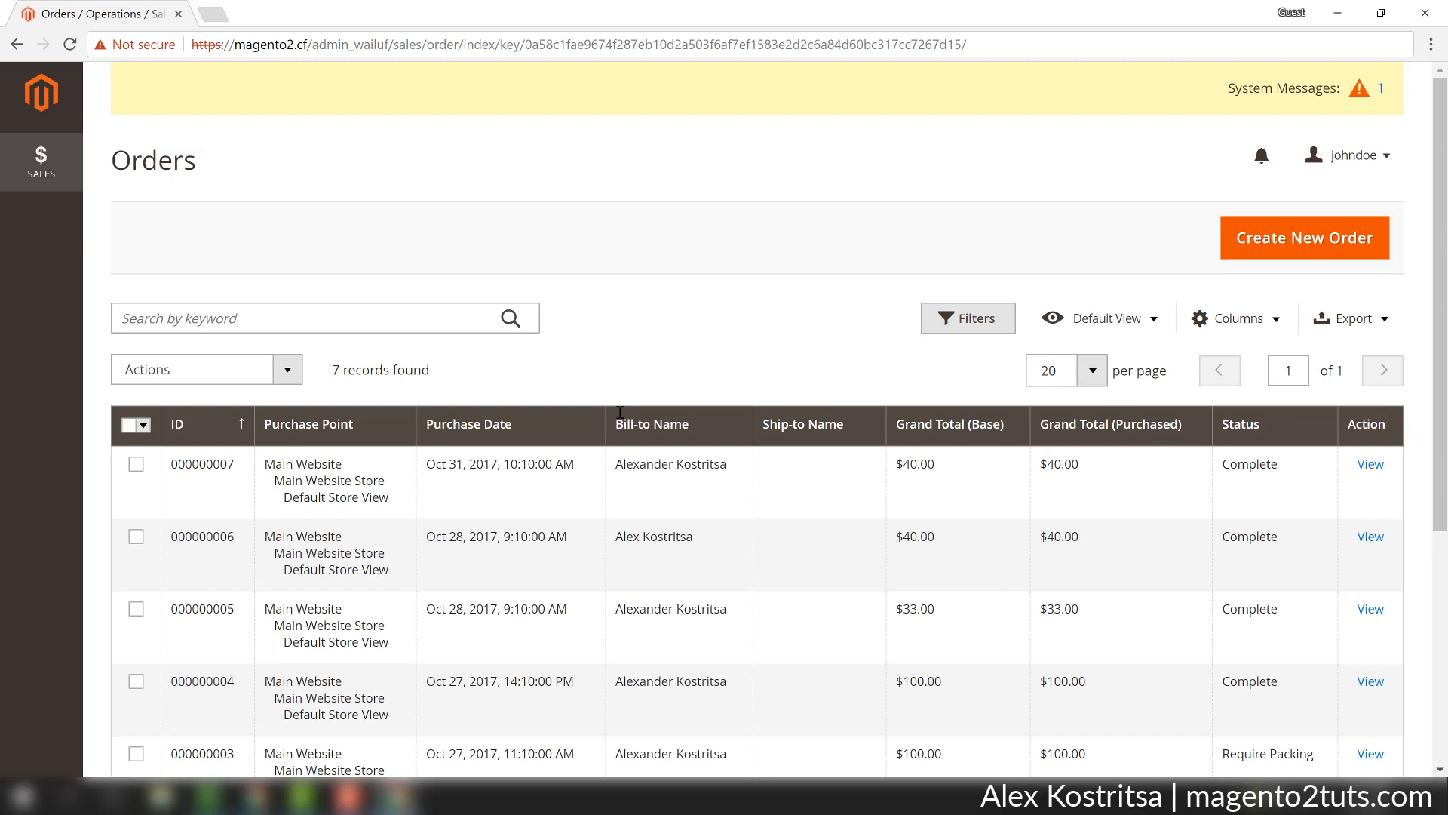
{"action": "left_click", "coordinate": [69, 171]}
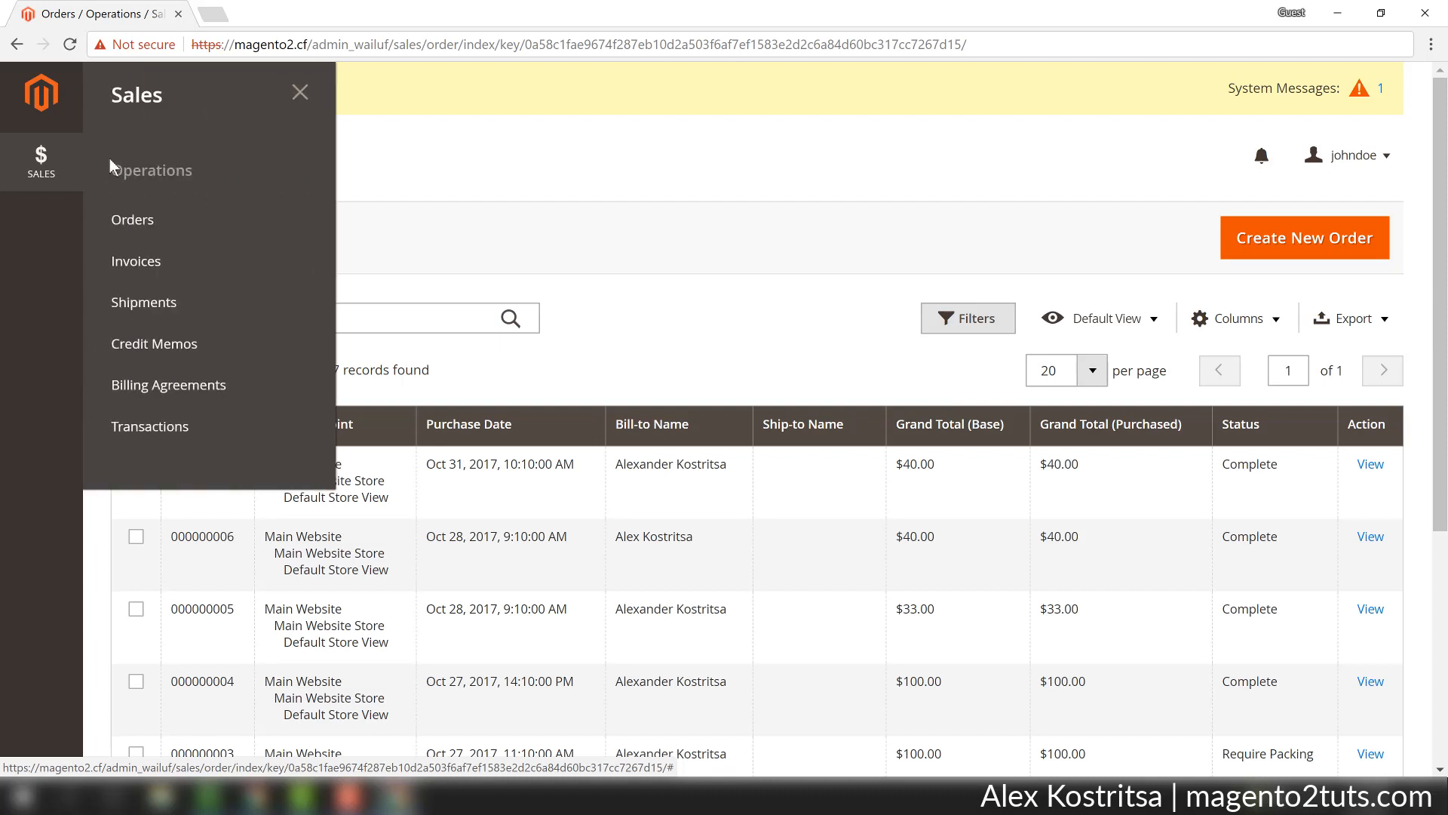